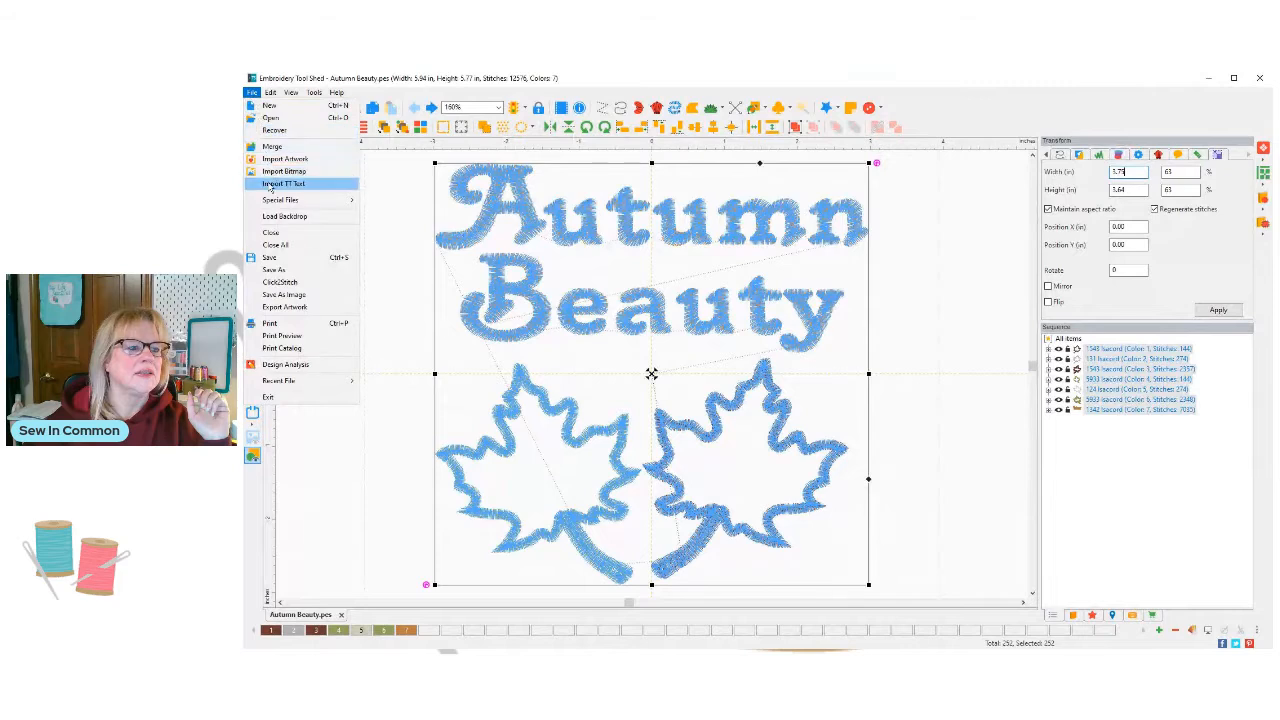
Close the Autumn Beauty design without saving its changes.
left_click(274, 233)
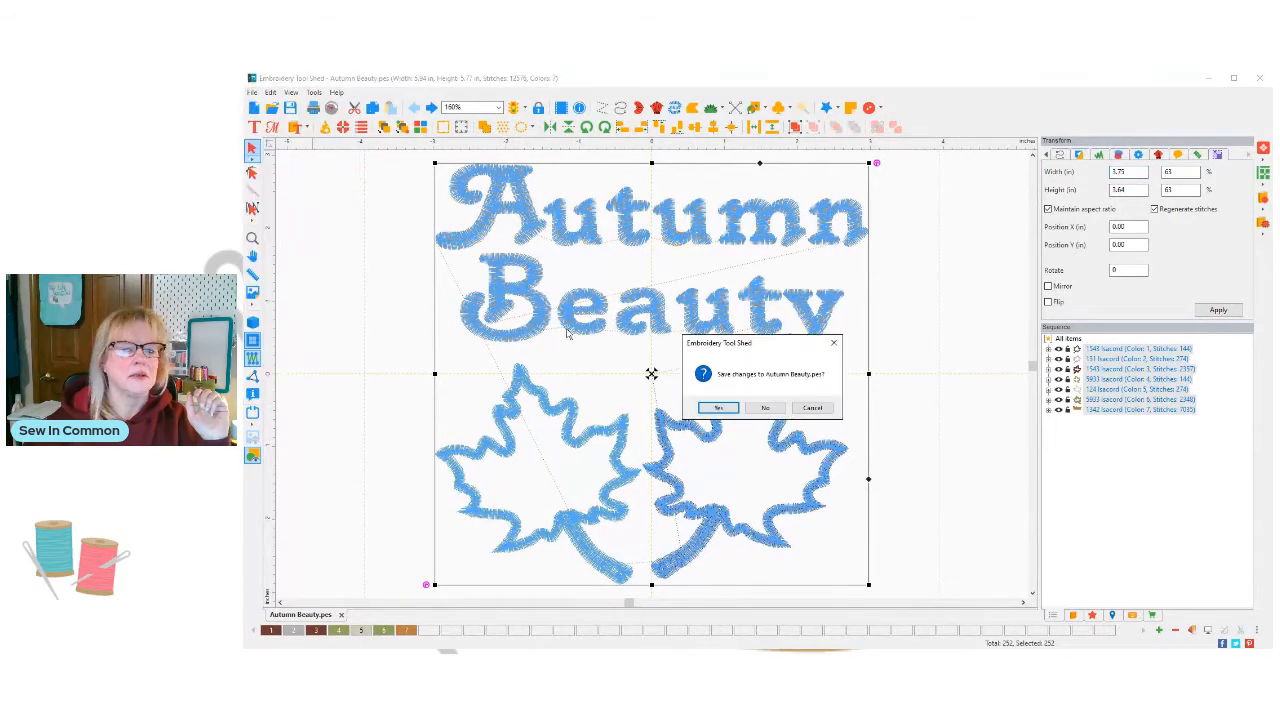
left_click(759, 409)
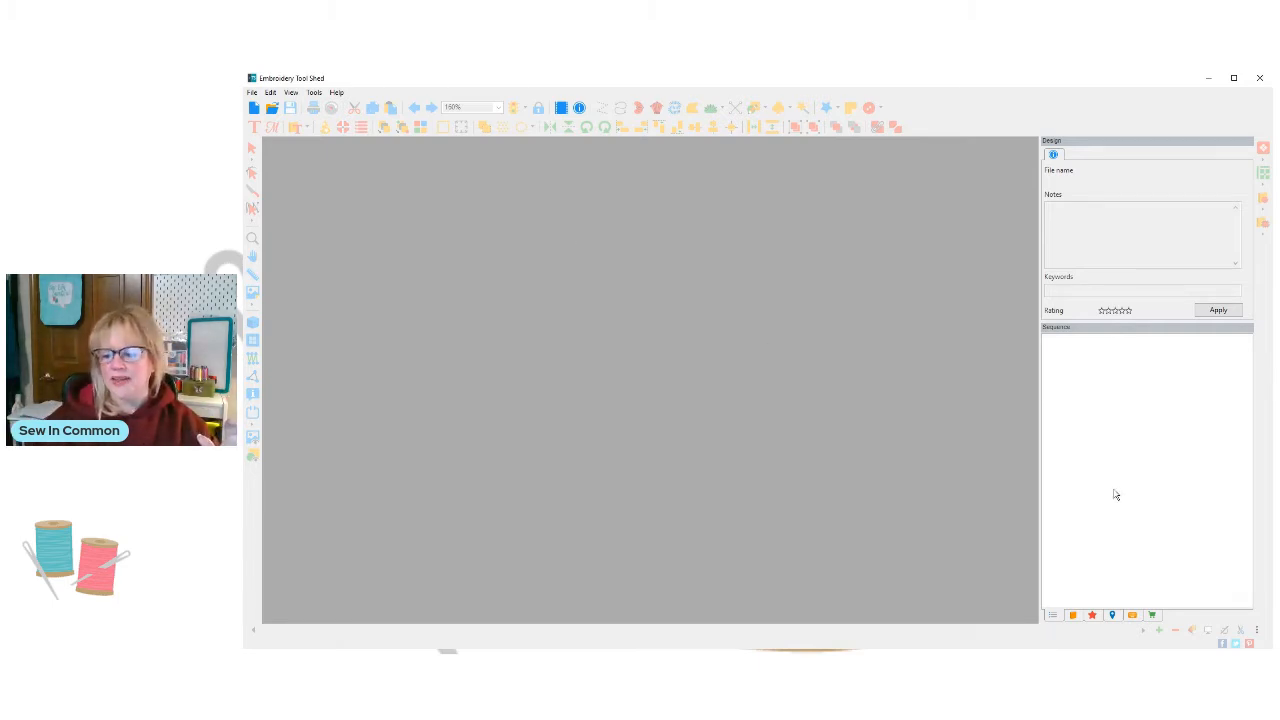
Look over the list of purchased program modules and return to the sequence list.
left_click(1153, 614)
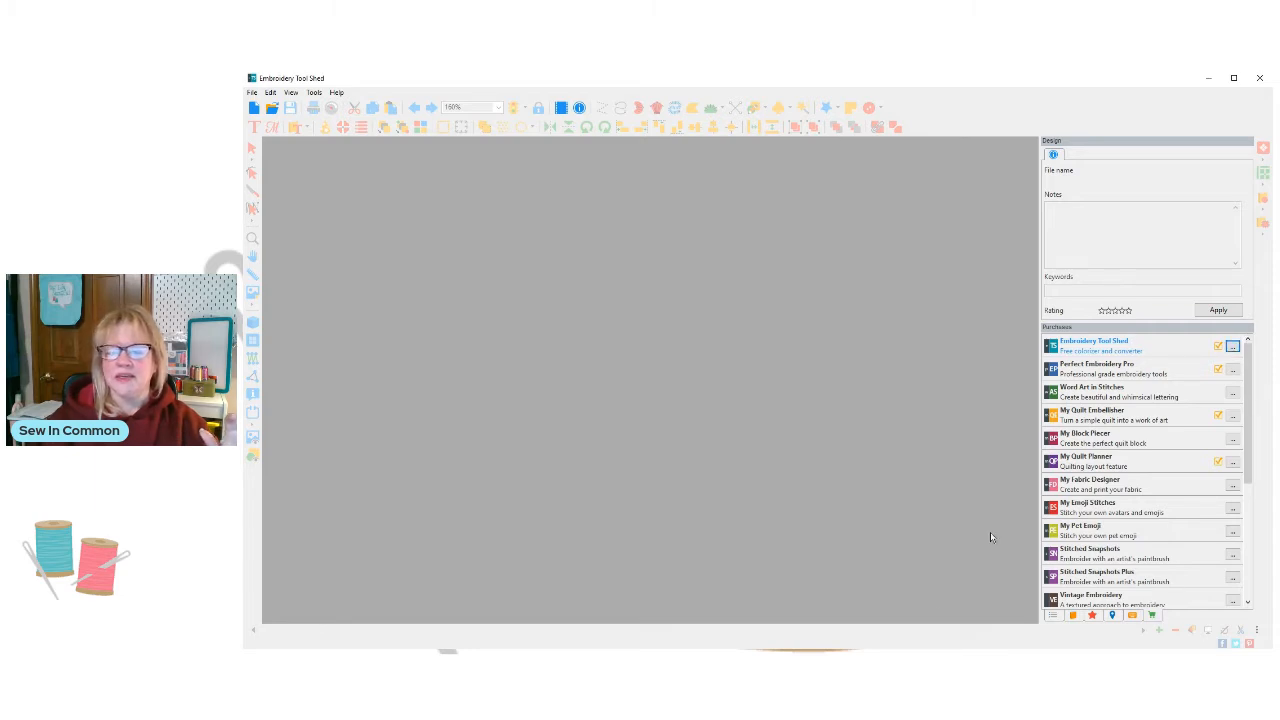
left_click(1053, 615)
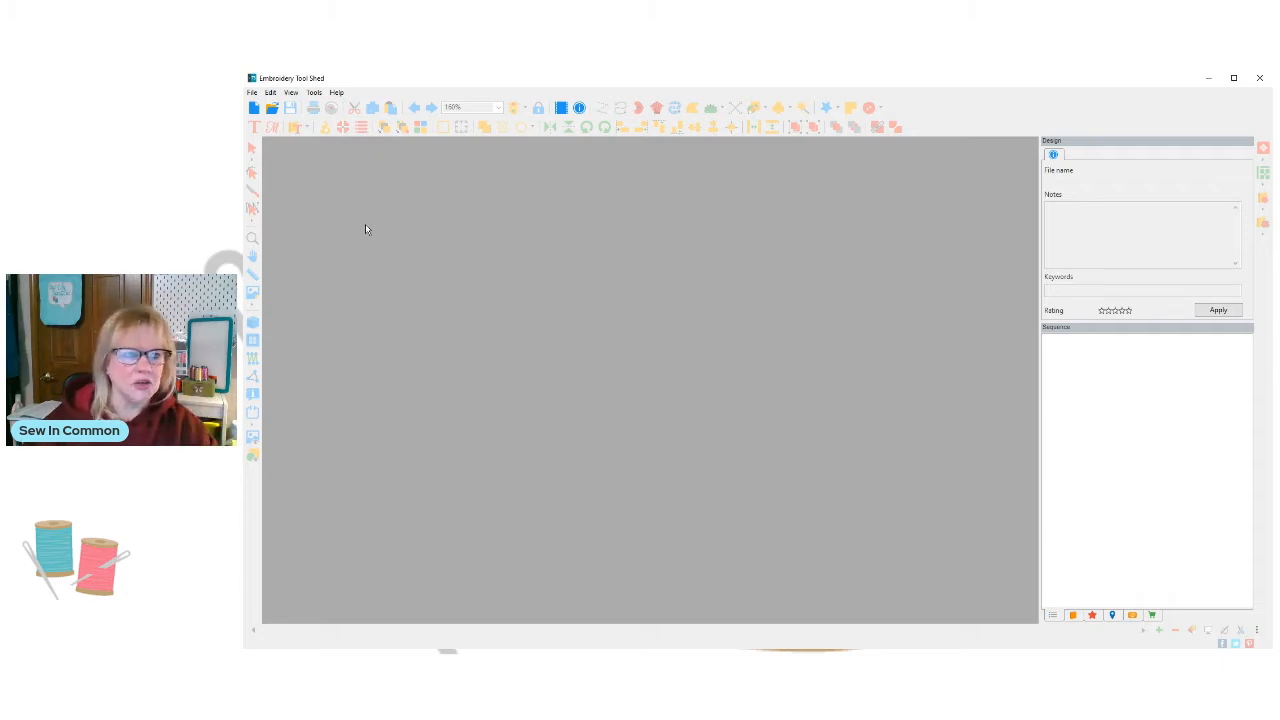
Open the Autumn Beauty.pes embroidery file from the Designs folder.
left_click(251, 94)
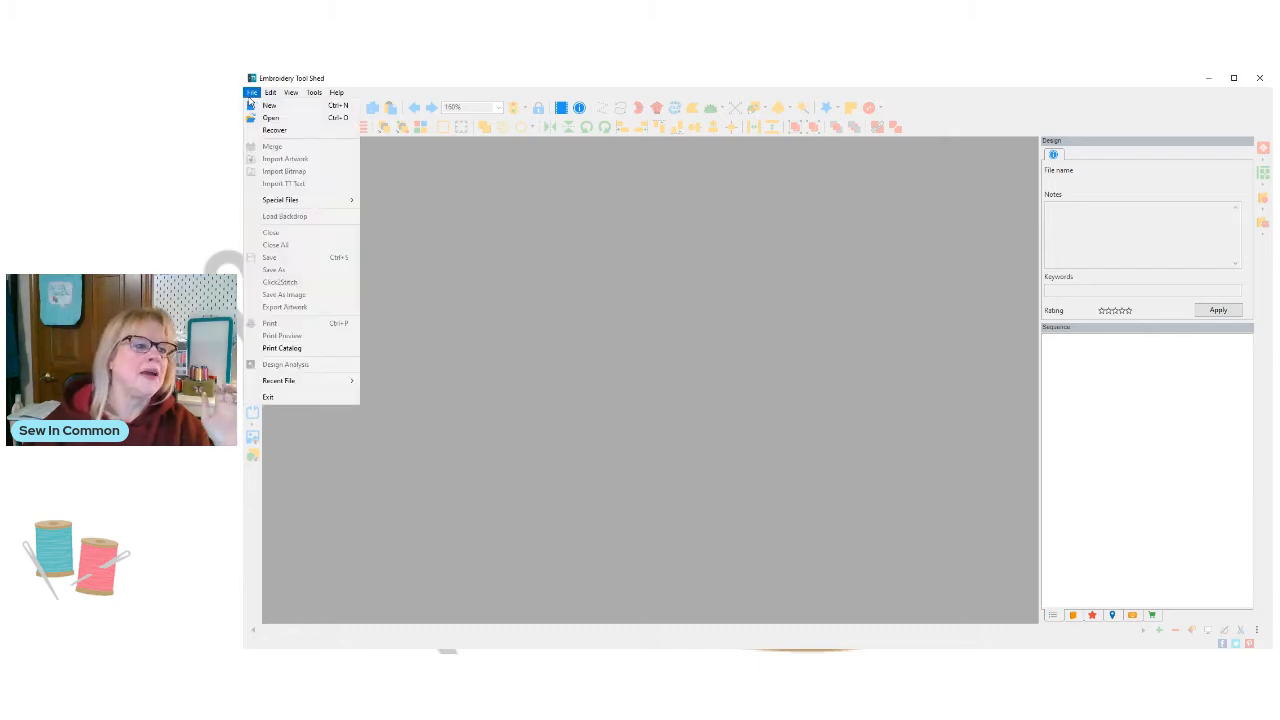
left_click(269, 117)
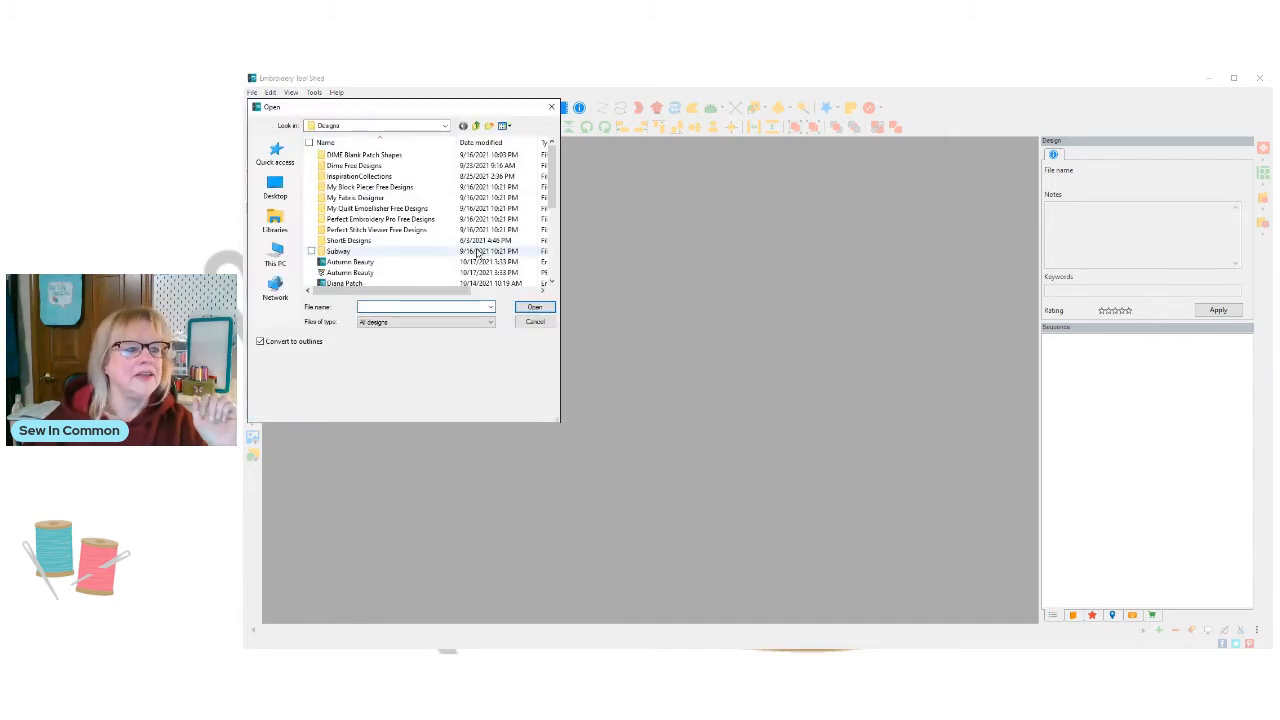
left_click(384, 274)
left_click(544, 310)
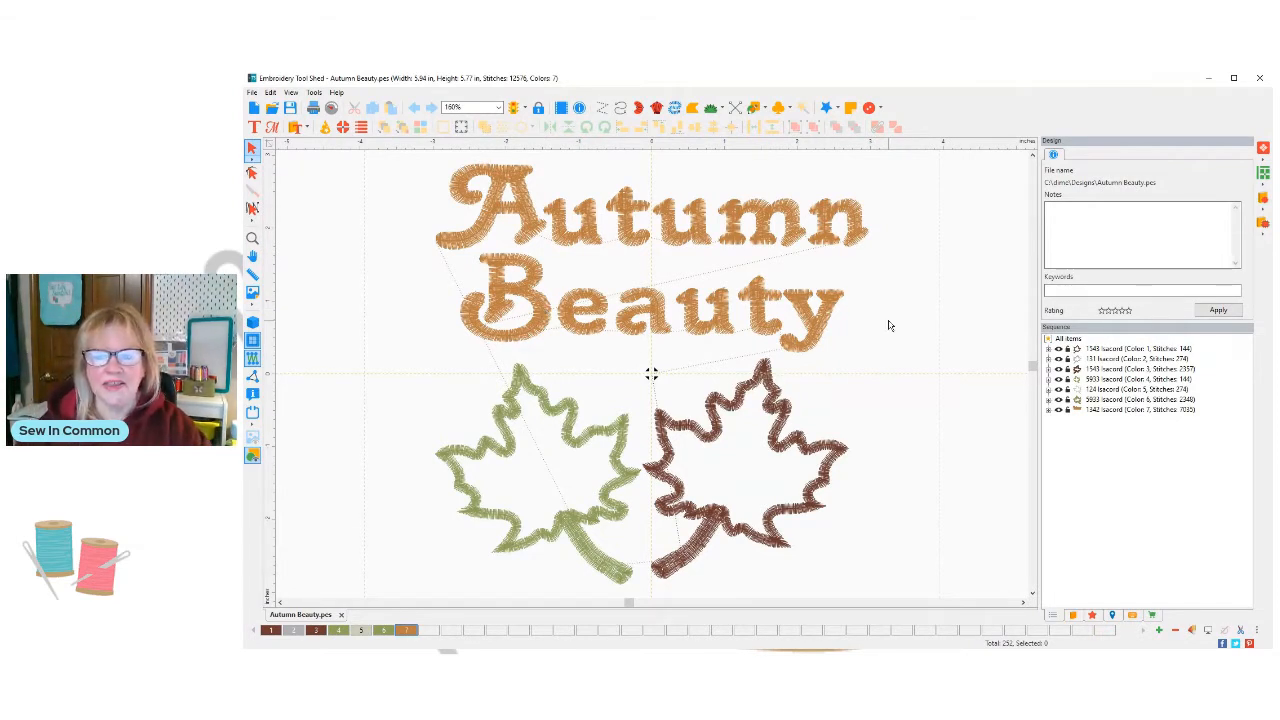
Select the entire lettering and leaf design and display its Transform settings.
scroll(888, 325, "down", 1)
scroll(885, 325, "down", 1)
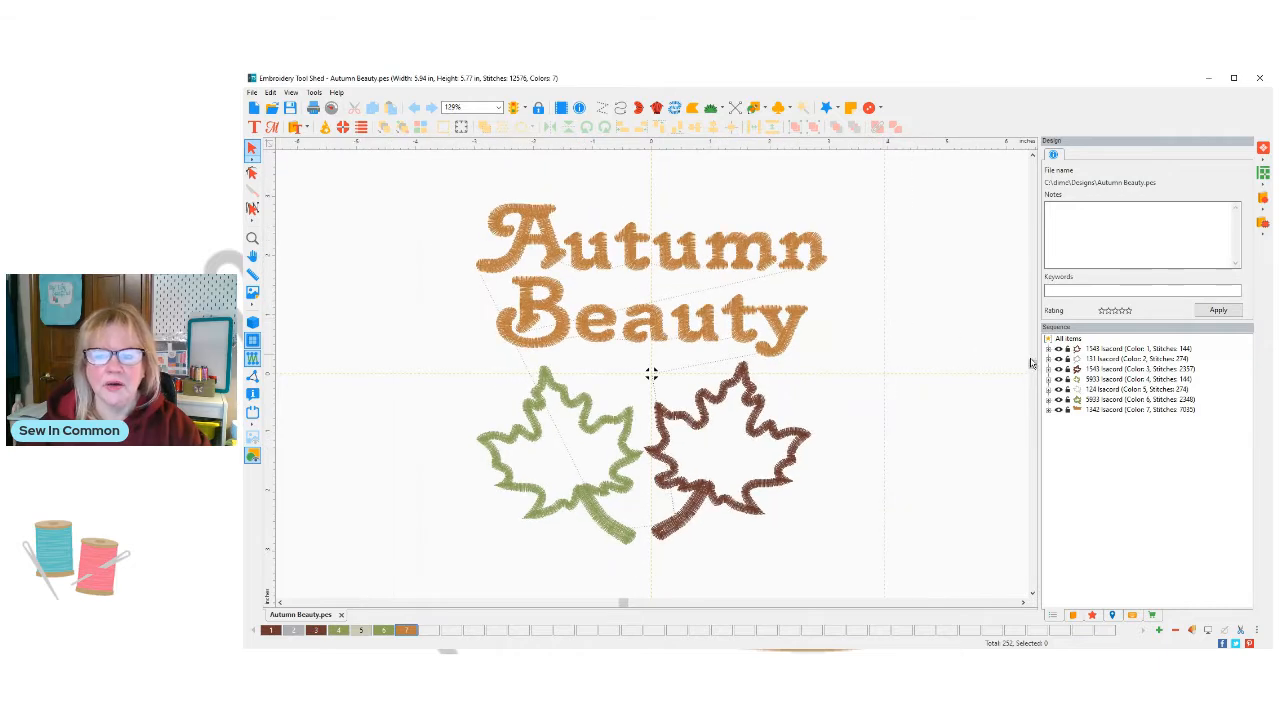
scroll(928, 335, "down", 1)
scroll(928, 335, "down", 1)
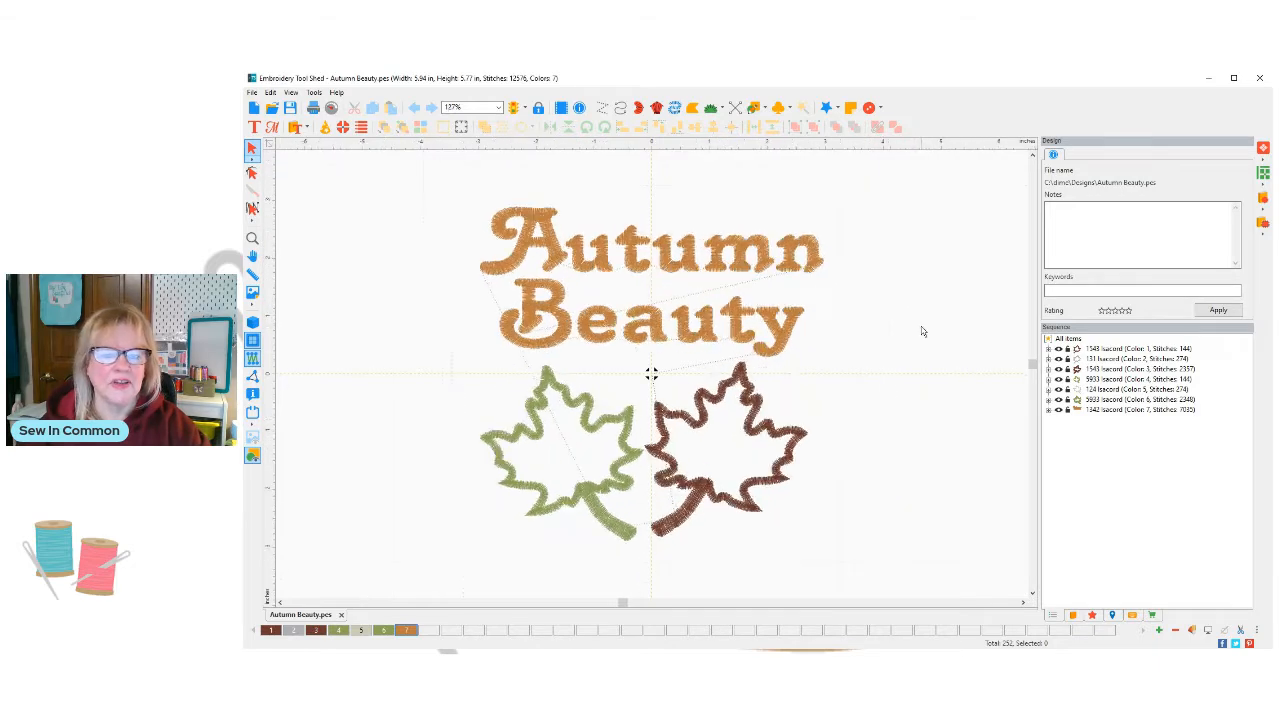
scroll(919, 331, "up", 3)
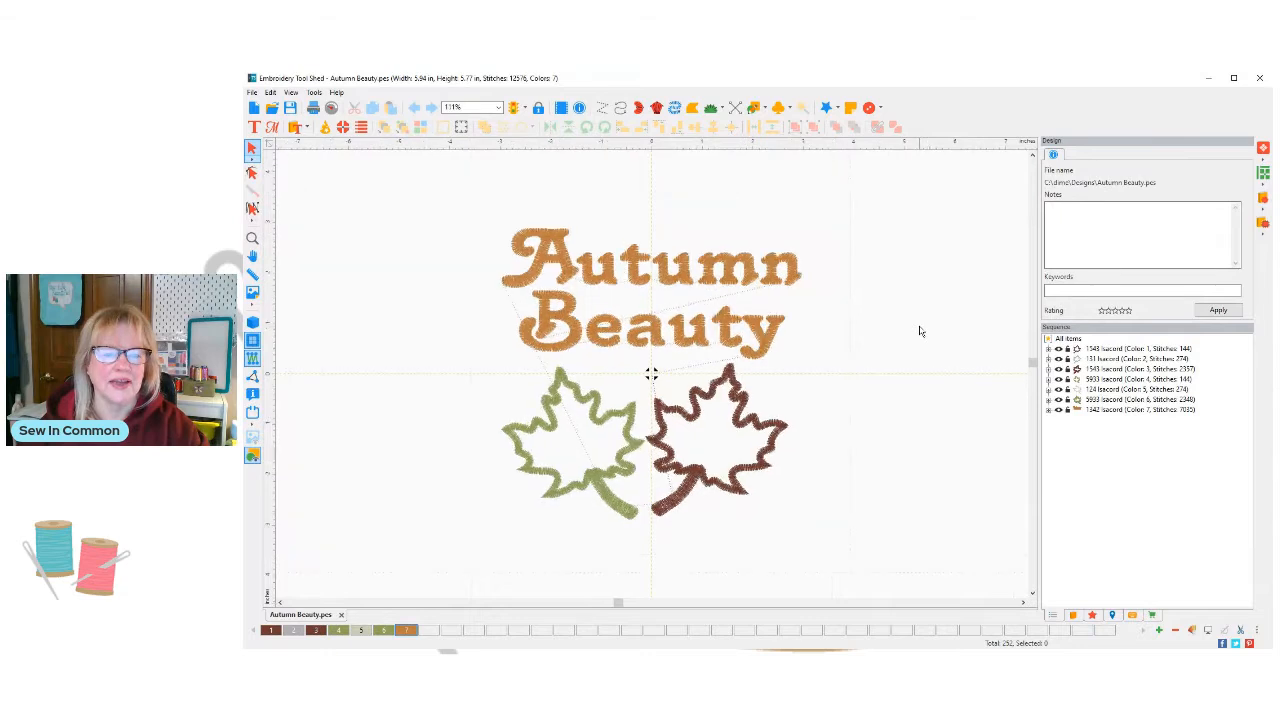
scroll(919, 331, "down", 2)
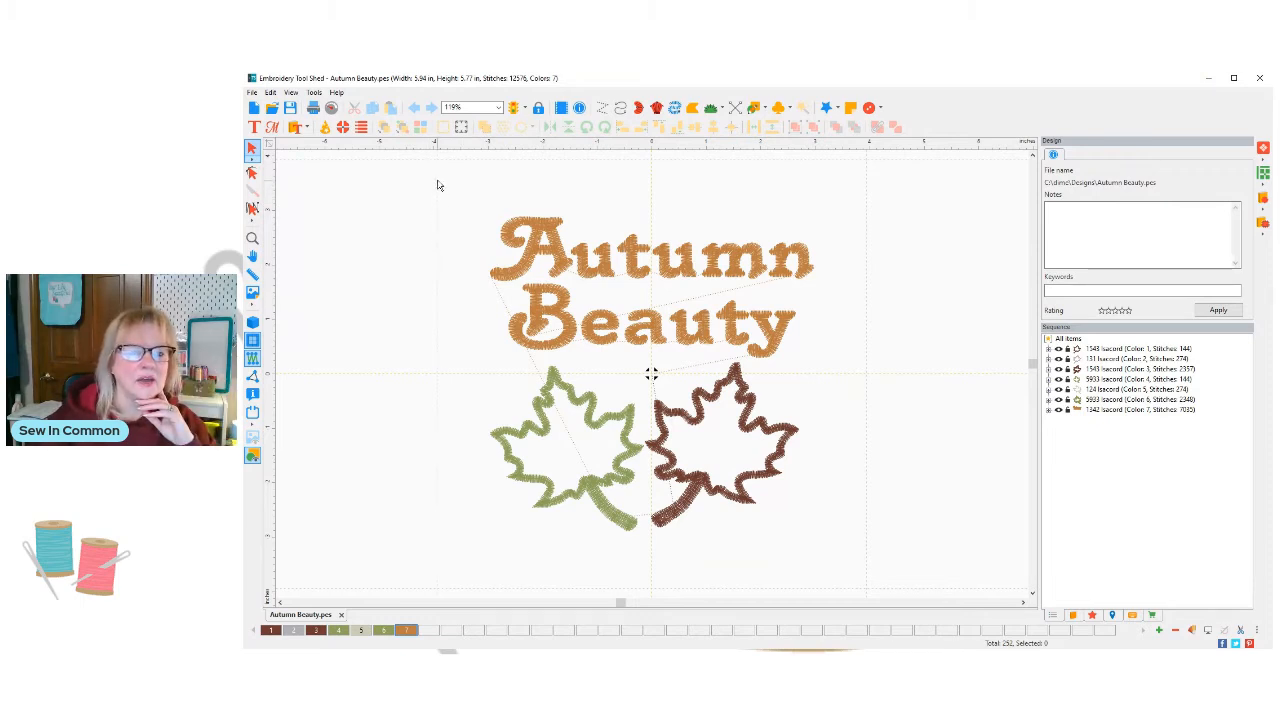
left_click_drag(437, 182, 910, 582)
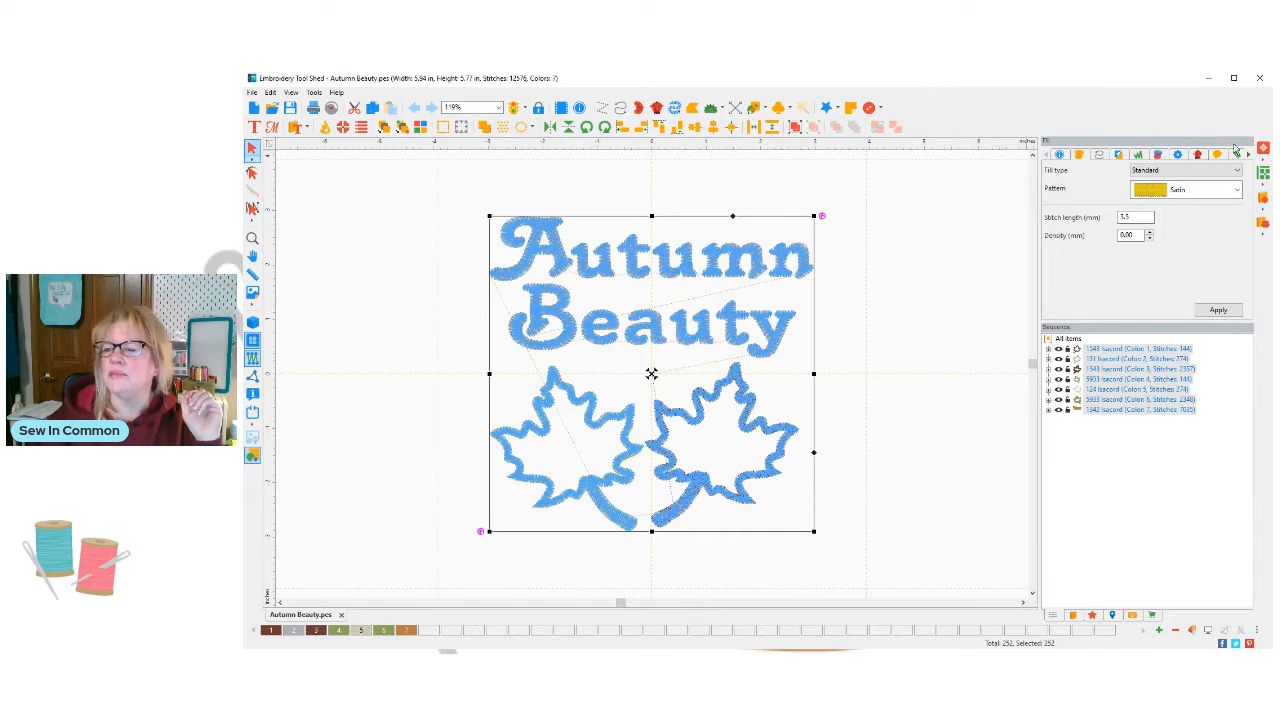
left_click(1247, 156)
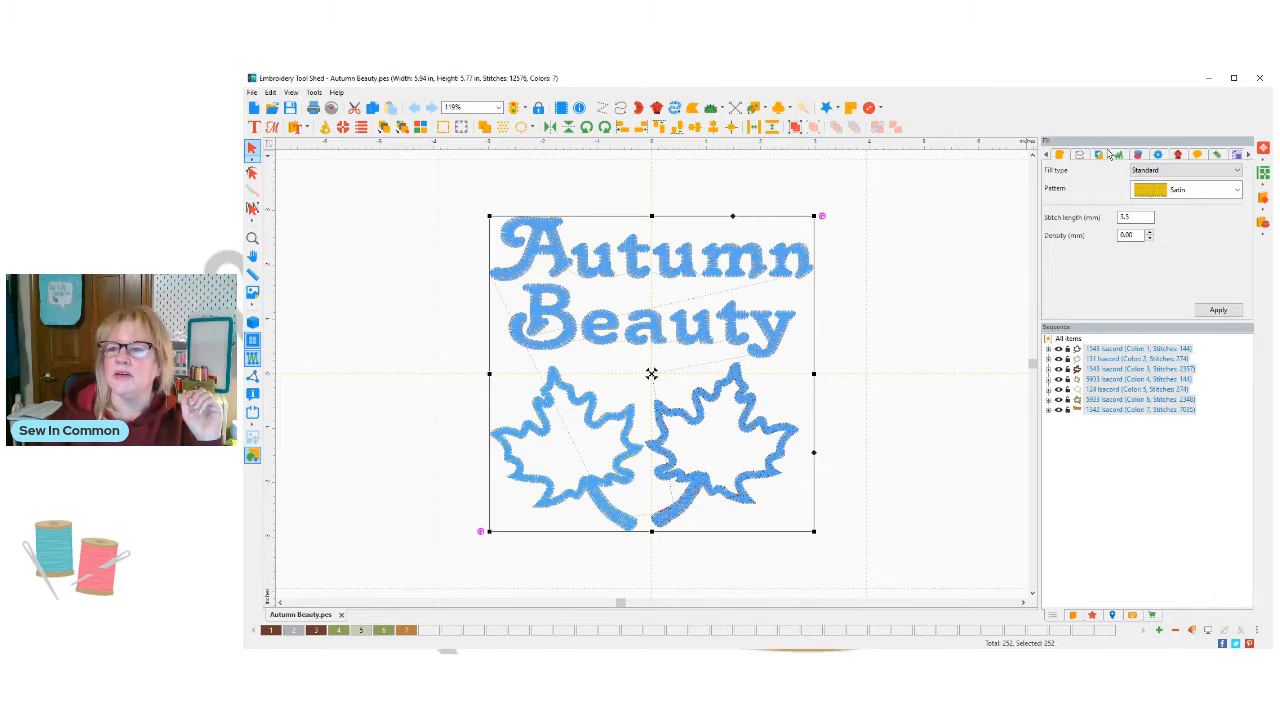
left_click(1047, 156)
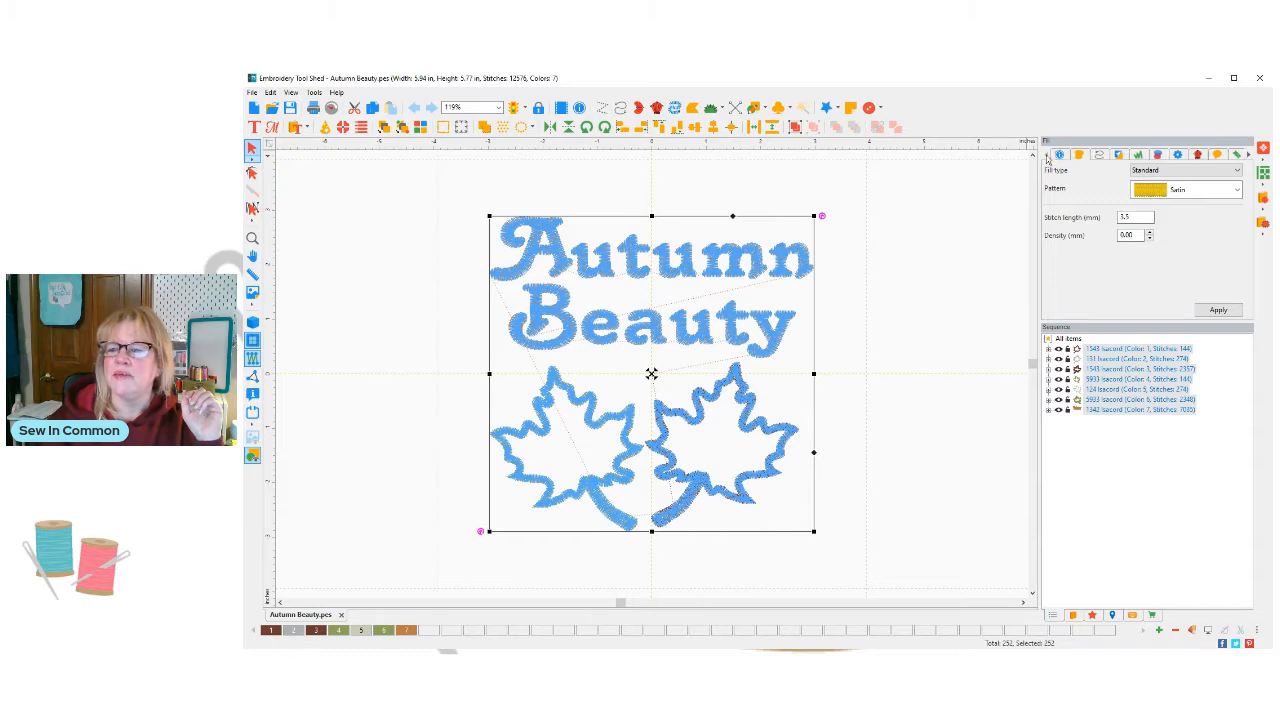
left_click(1248, 156)
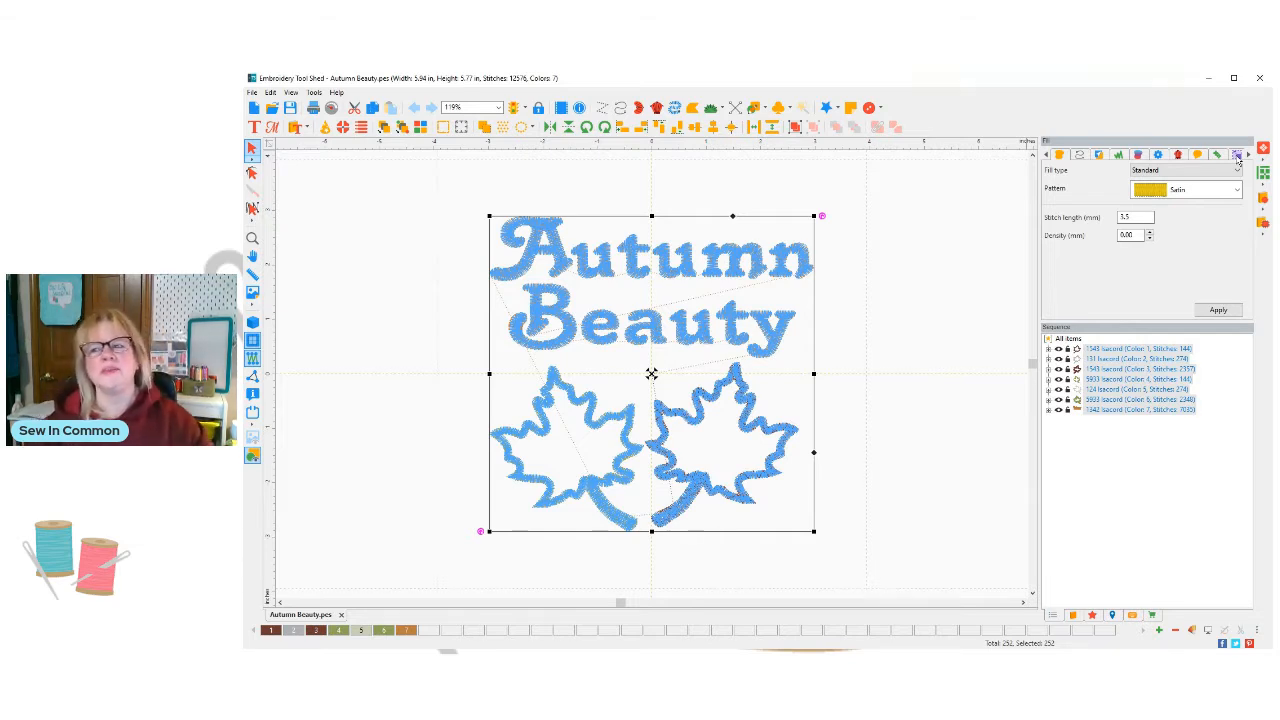
left_click(1237, 156)
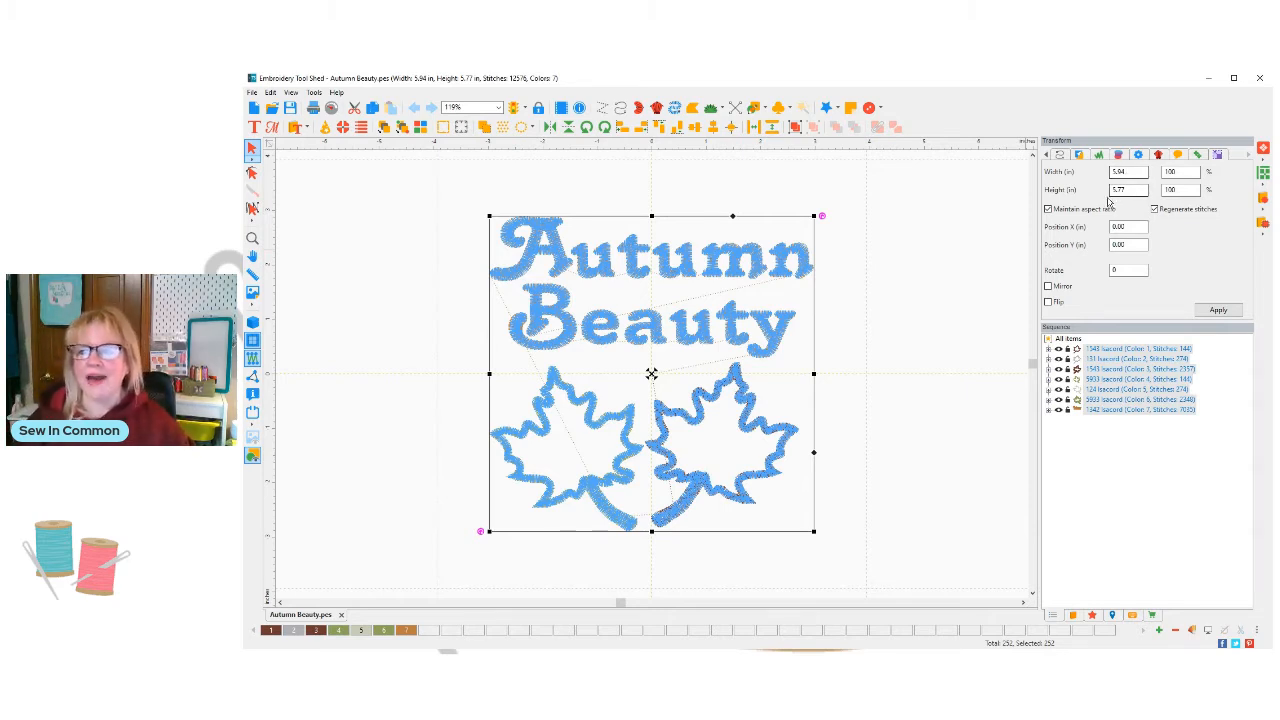
Try a design width of 6.0 inches with the aspect ratio maintained, and apply 5.94 inches instead.
left_click(1048, 210)
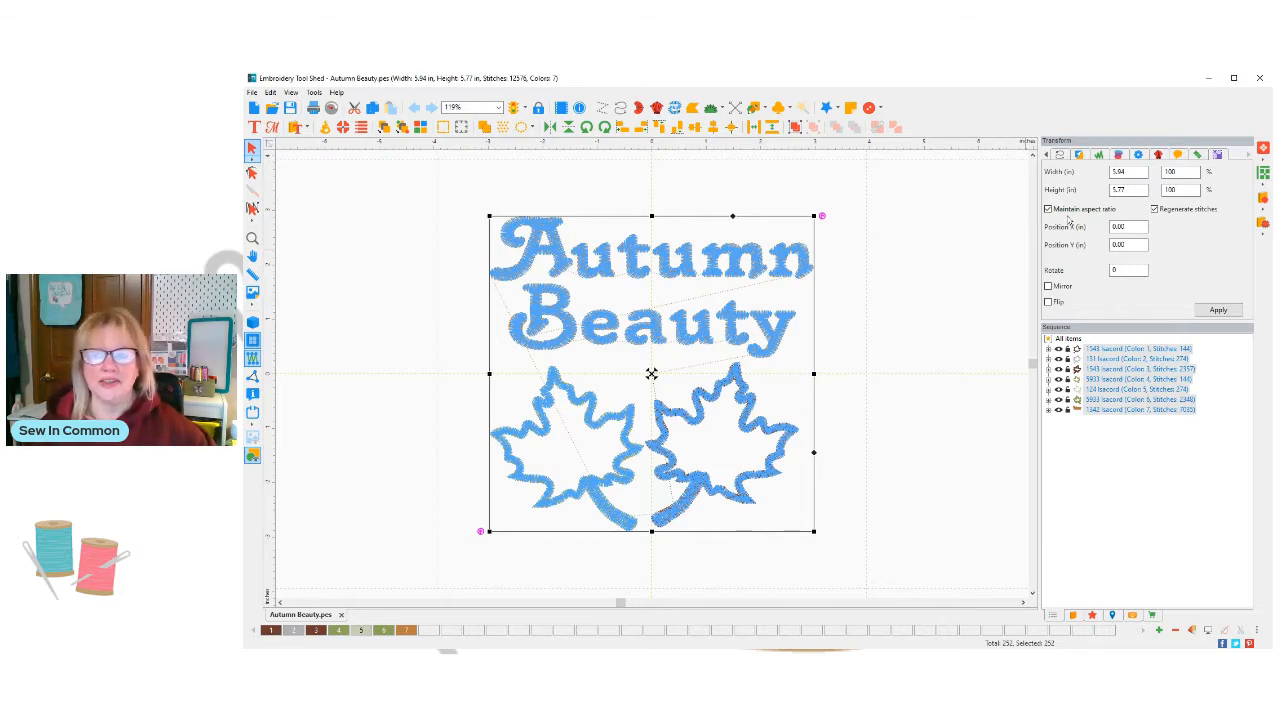
left_click(1130, 171)
double_click(1128, 171)
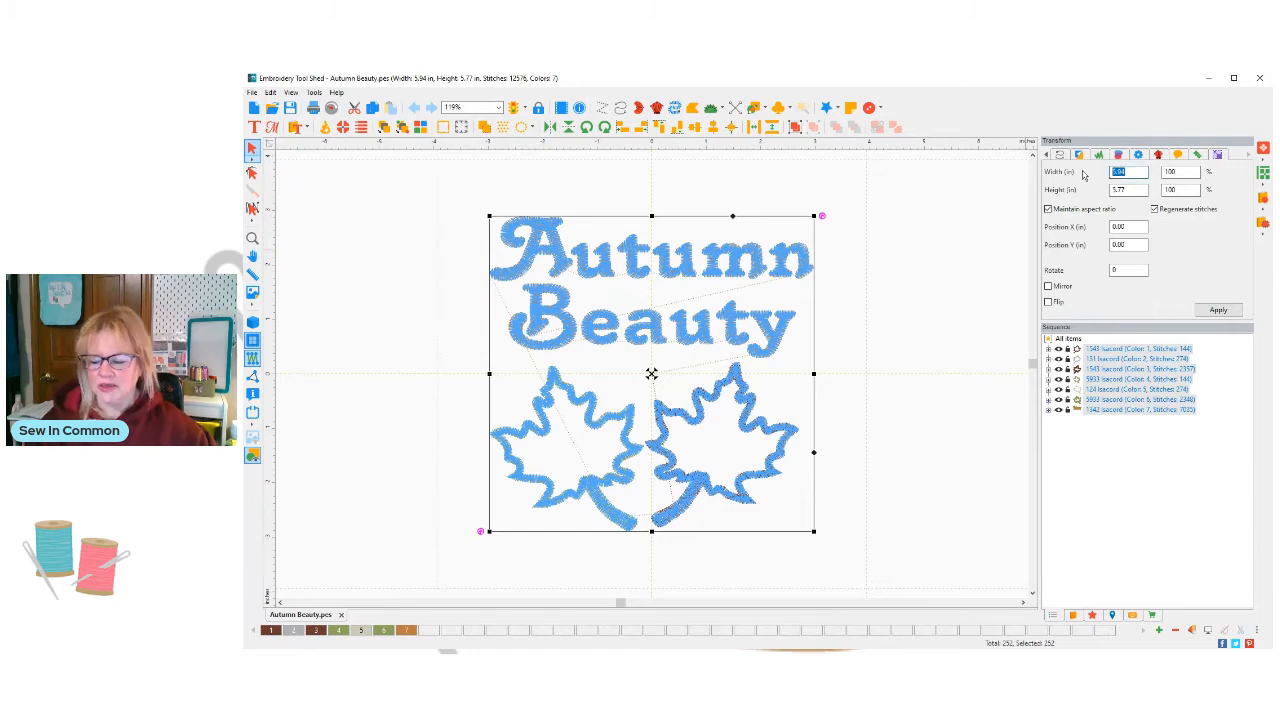
type("6")
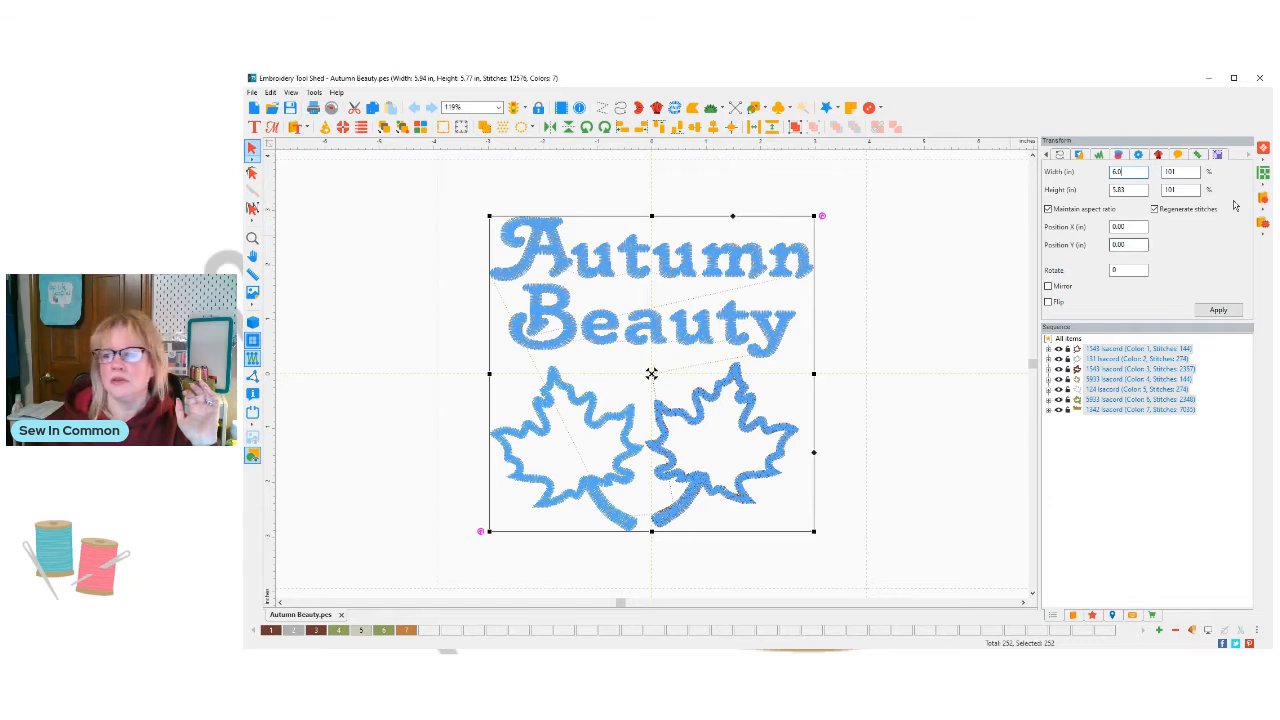
key("BackSpace")
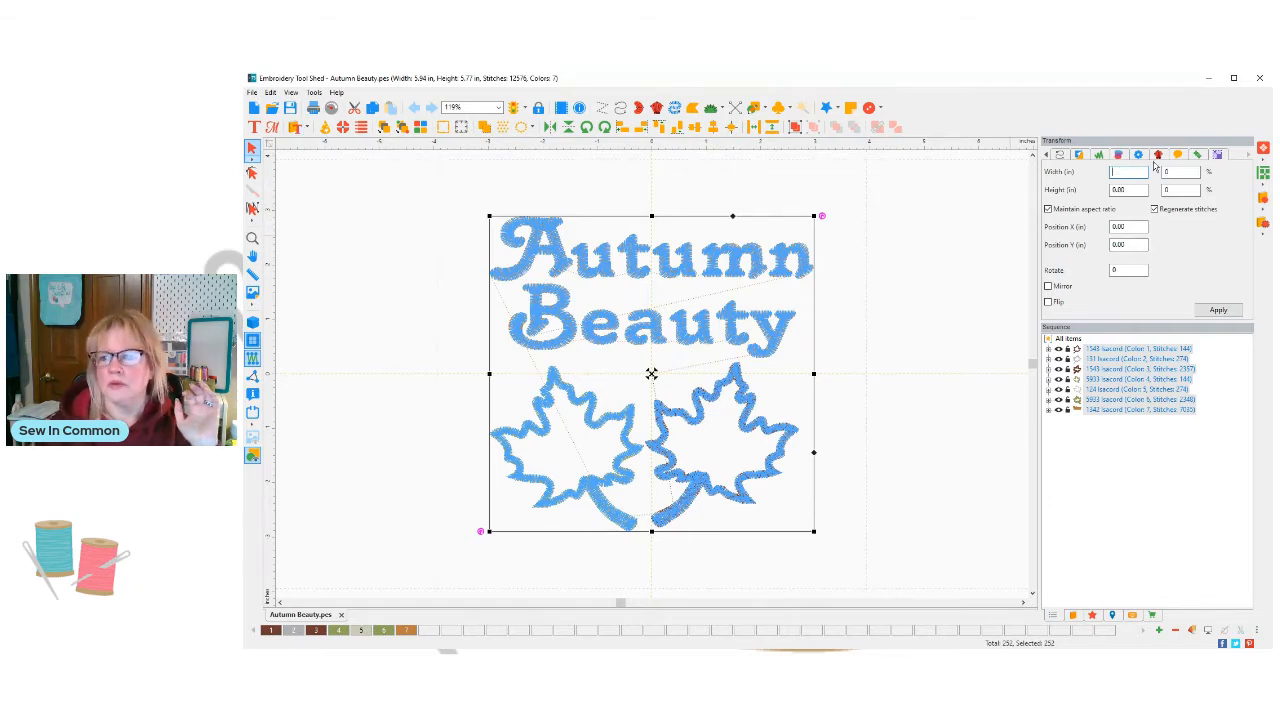
type("5.94")
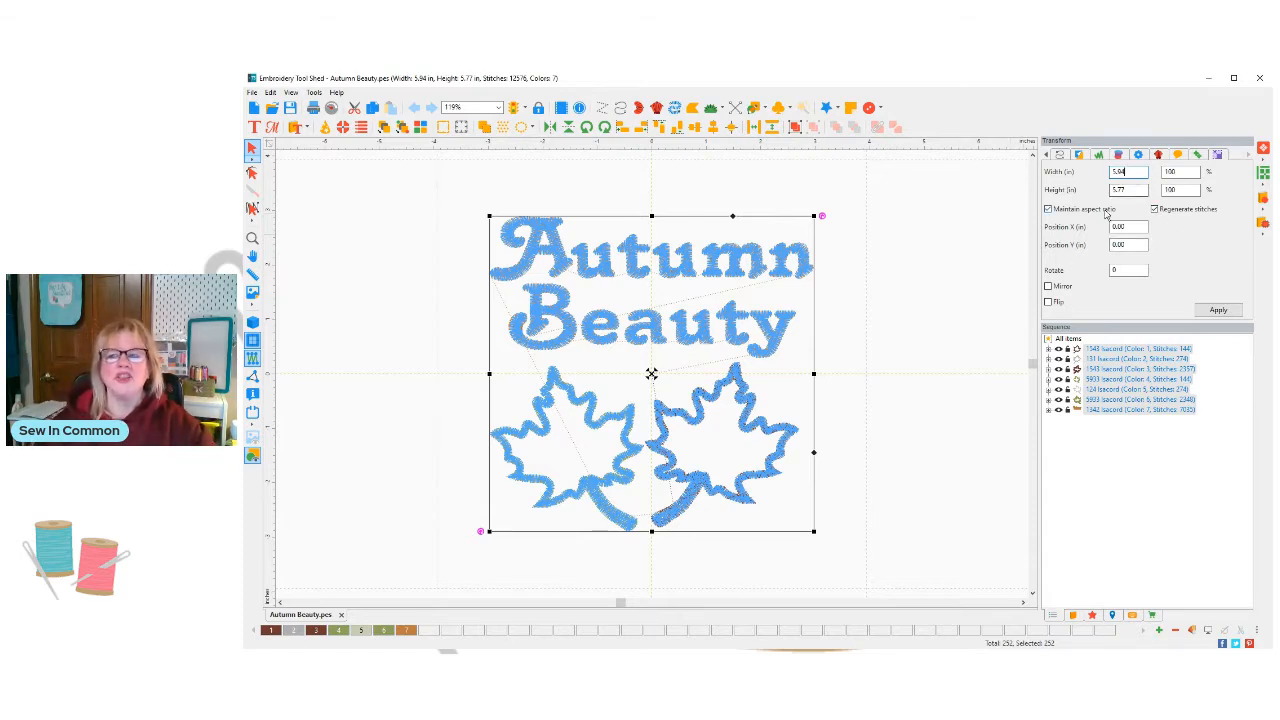
left_click(1221, 314)
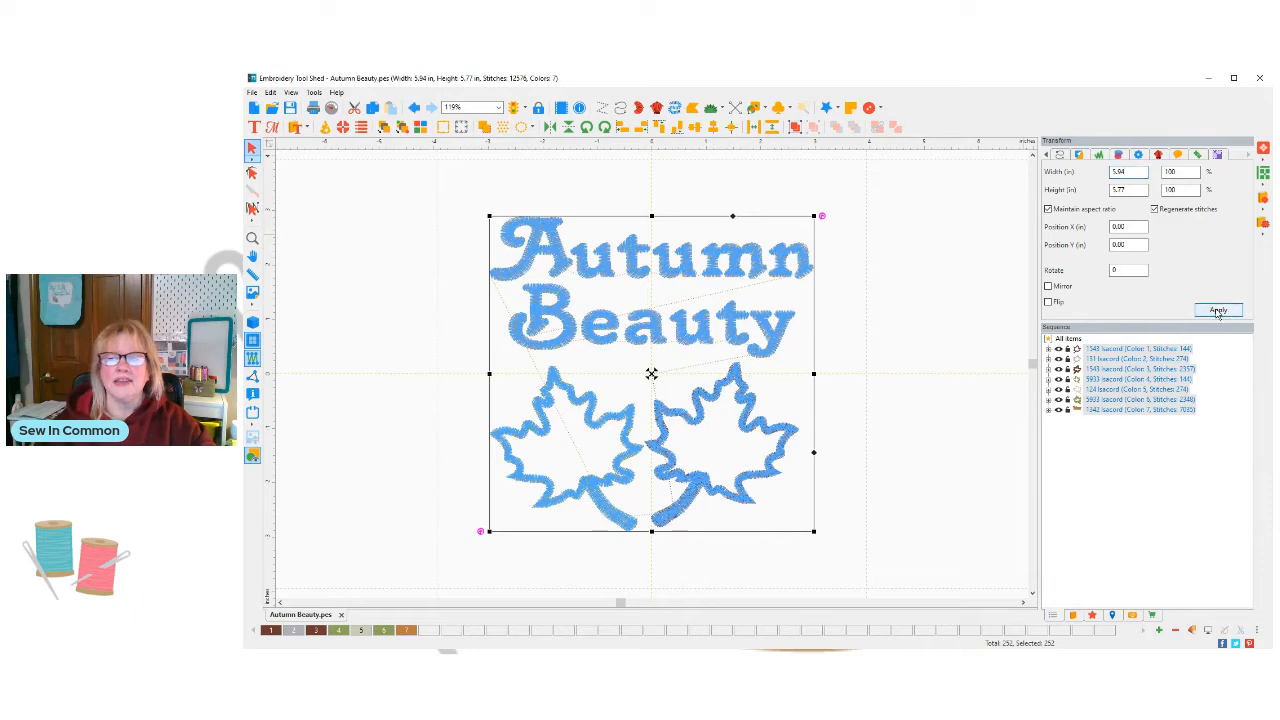
Resize the whole design to a width of 4.75 inches, maintaining the aspect ratio and regenerating the stitches.
double_click(1113, 186)
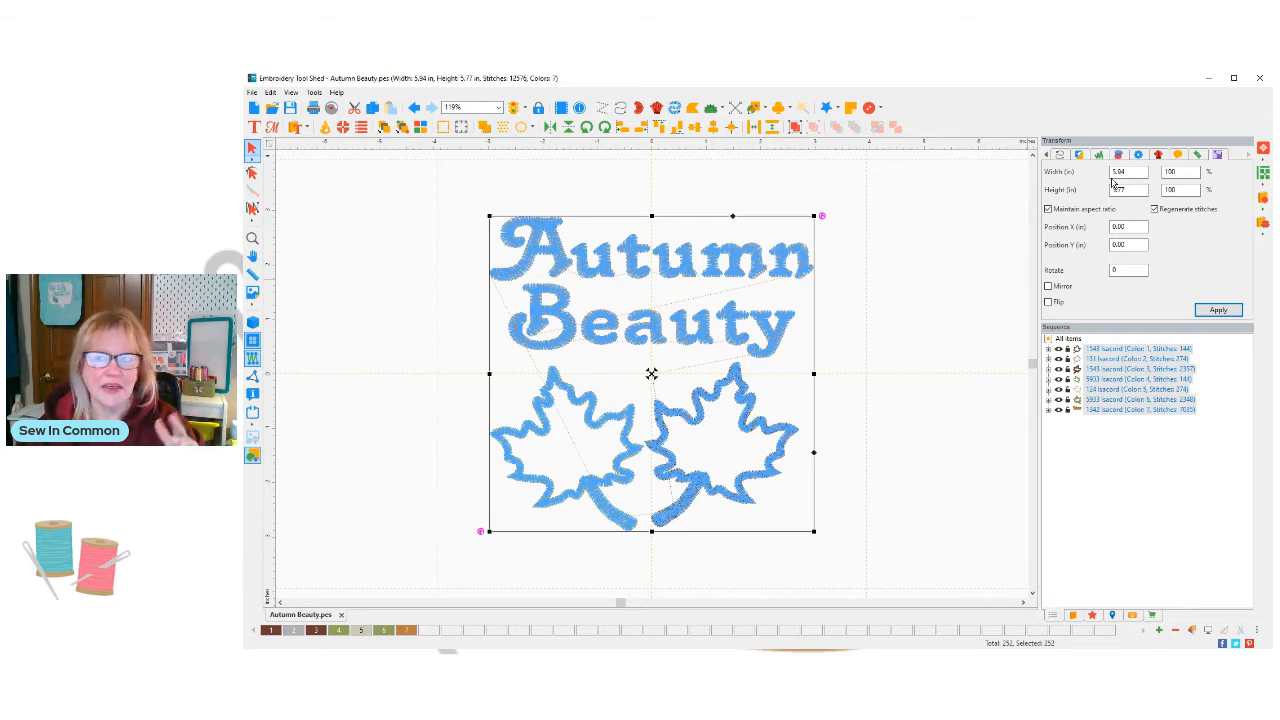
double_click(1113, 176)
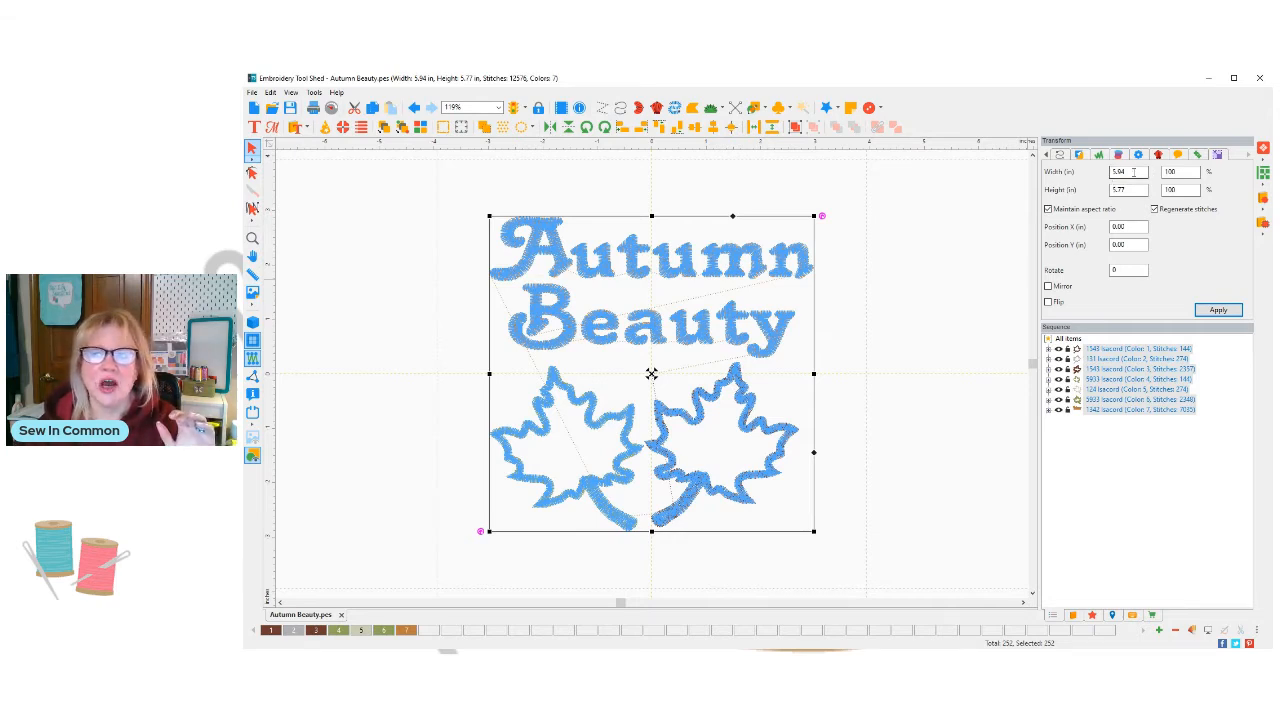
left_click(1114, 172)
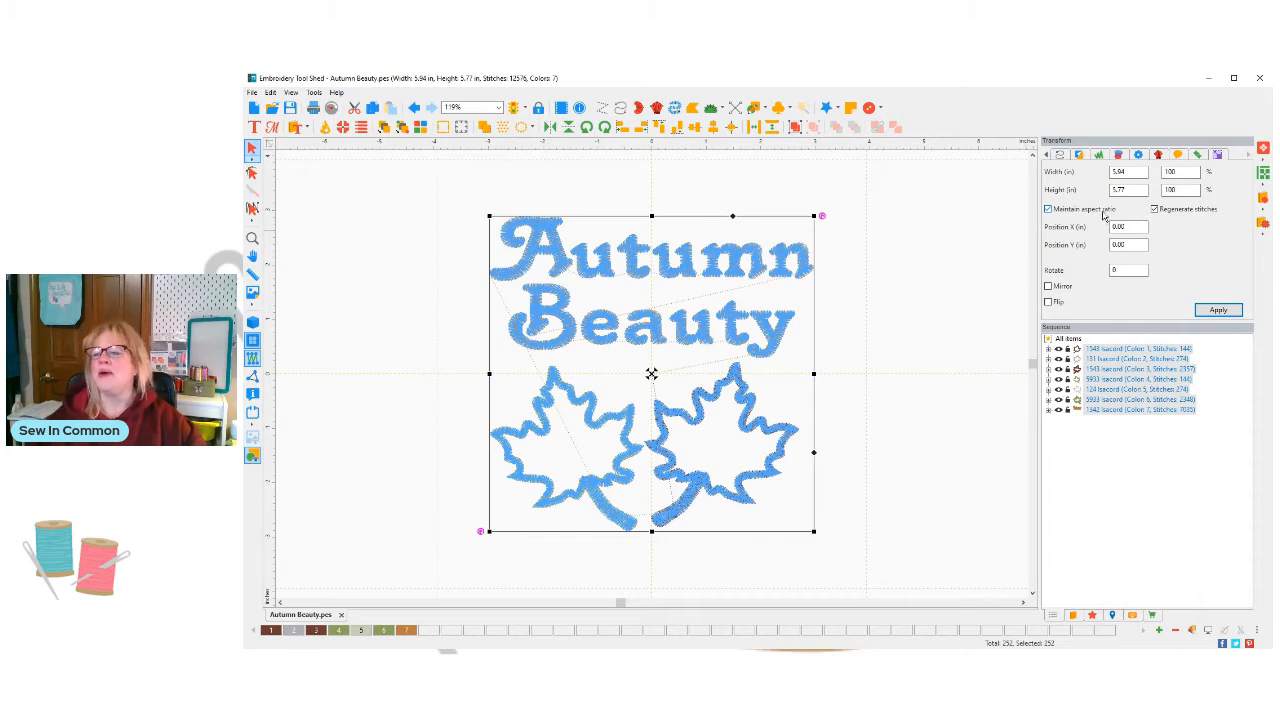
left_click(1141, 174)
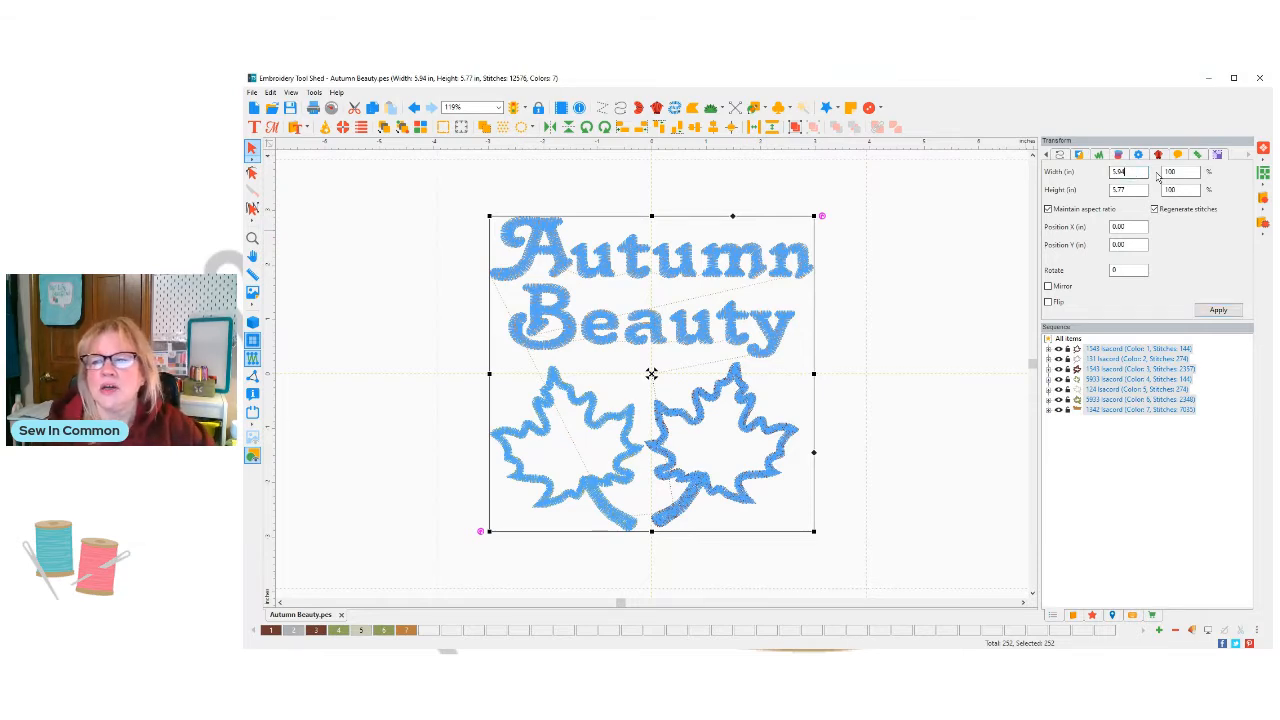
key("BackSpace")
key("BackSpace")
key("BackSpace")
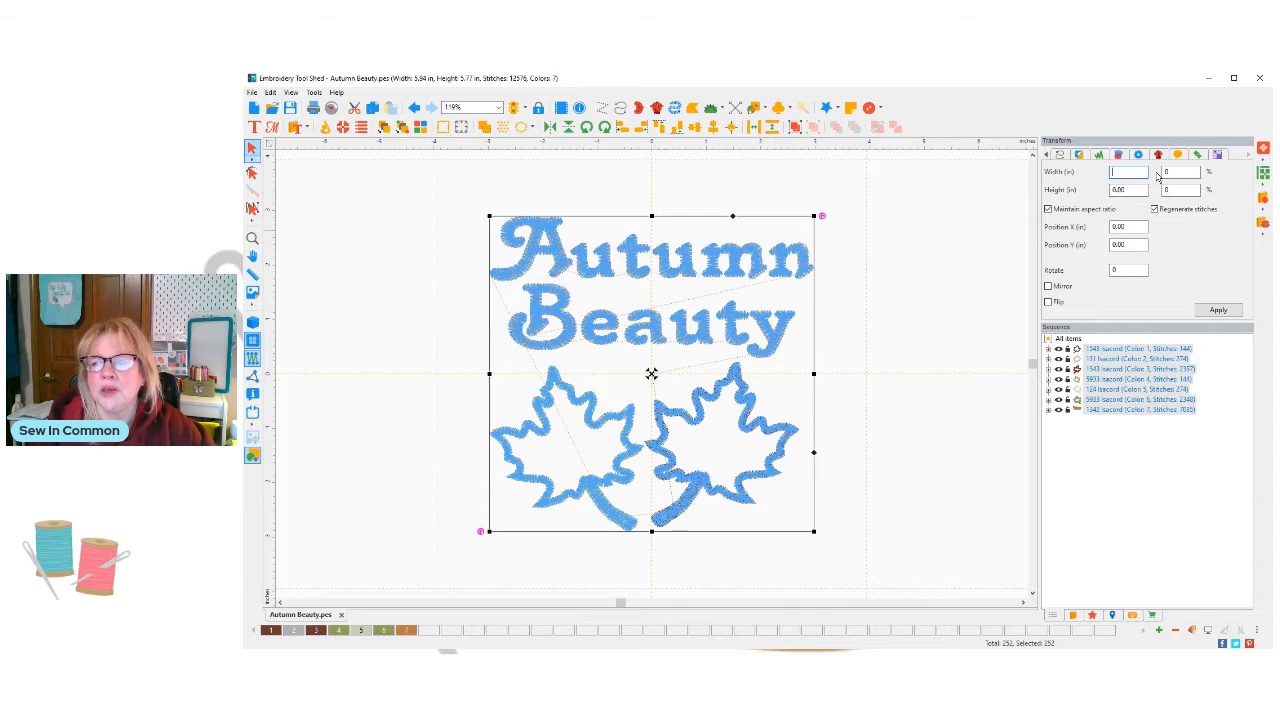
type("4")
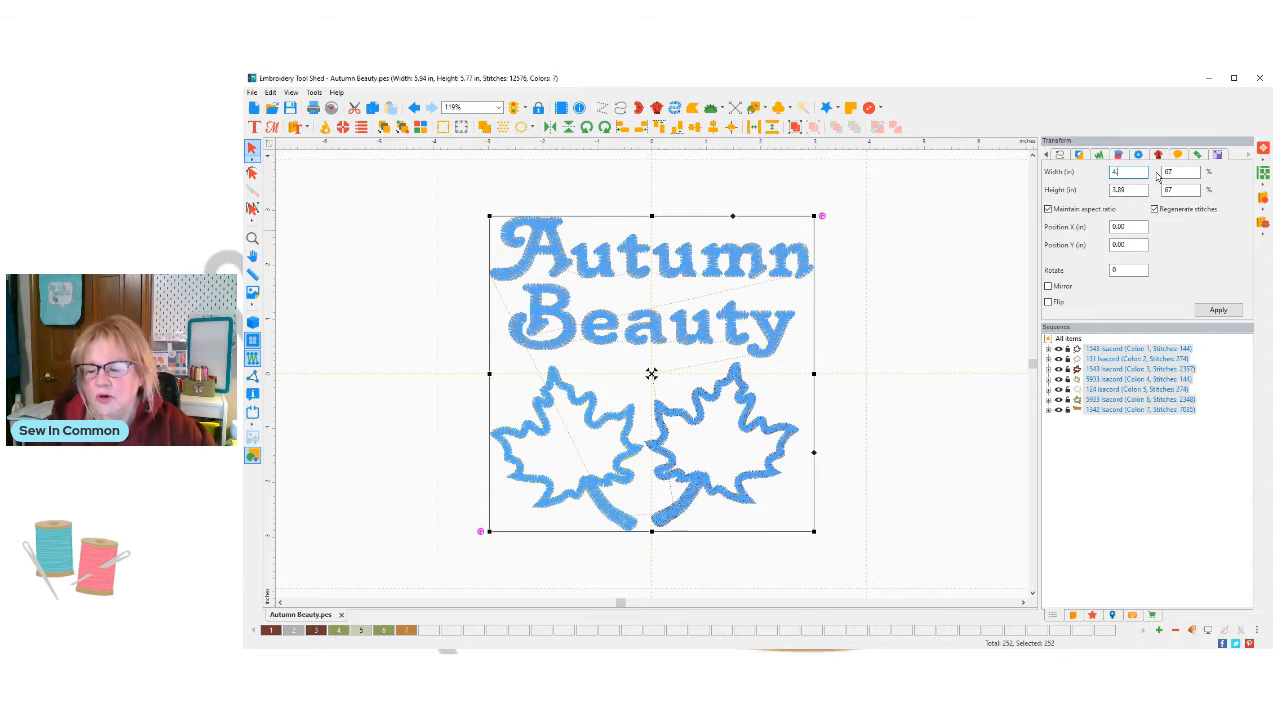
type(".75")
left_click(1163, 172)
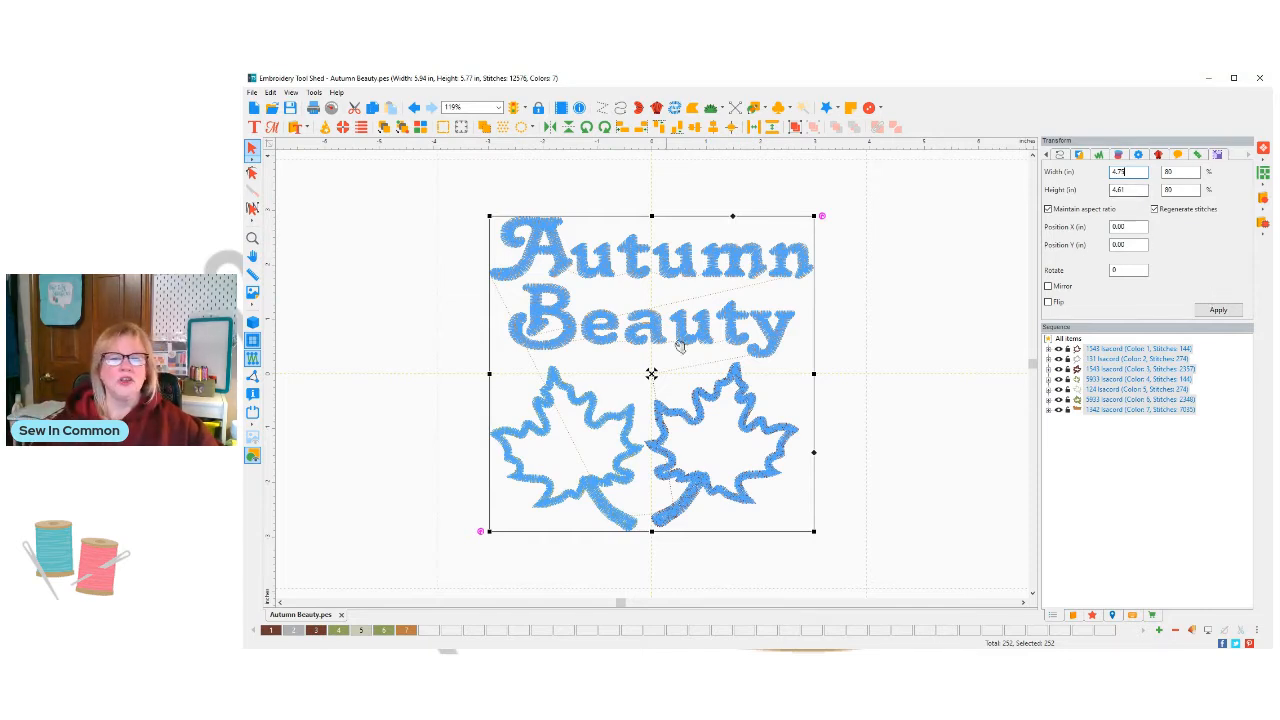
left_click(1219, 311)
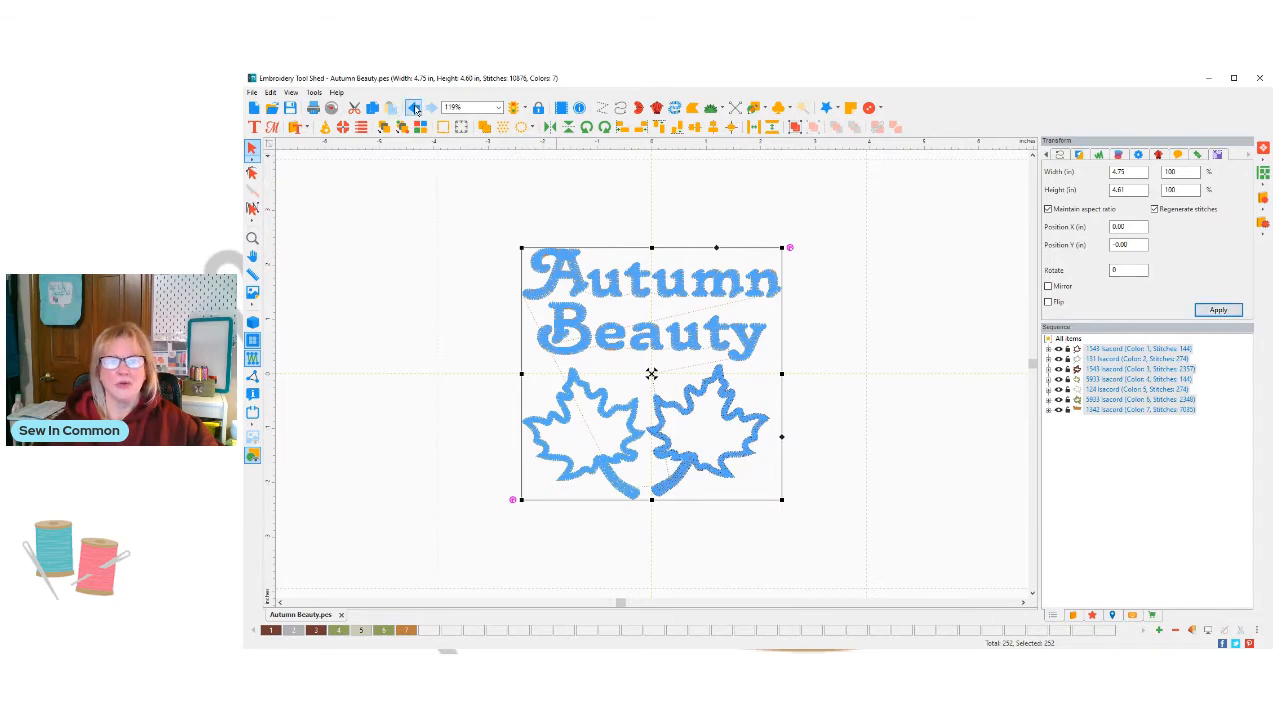
Undo and redo the resizing to compare the two versions, finishing with the resizing undone.
left_click(414, 108)
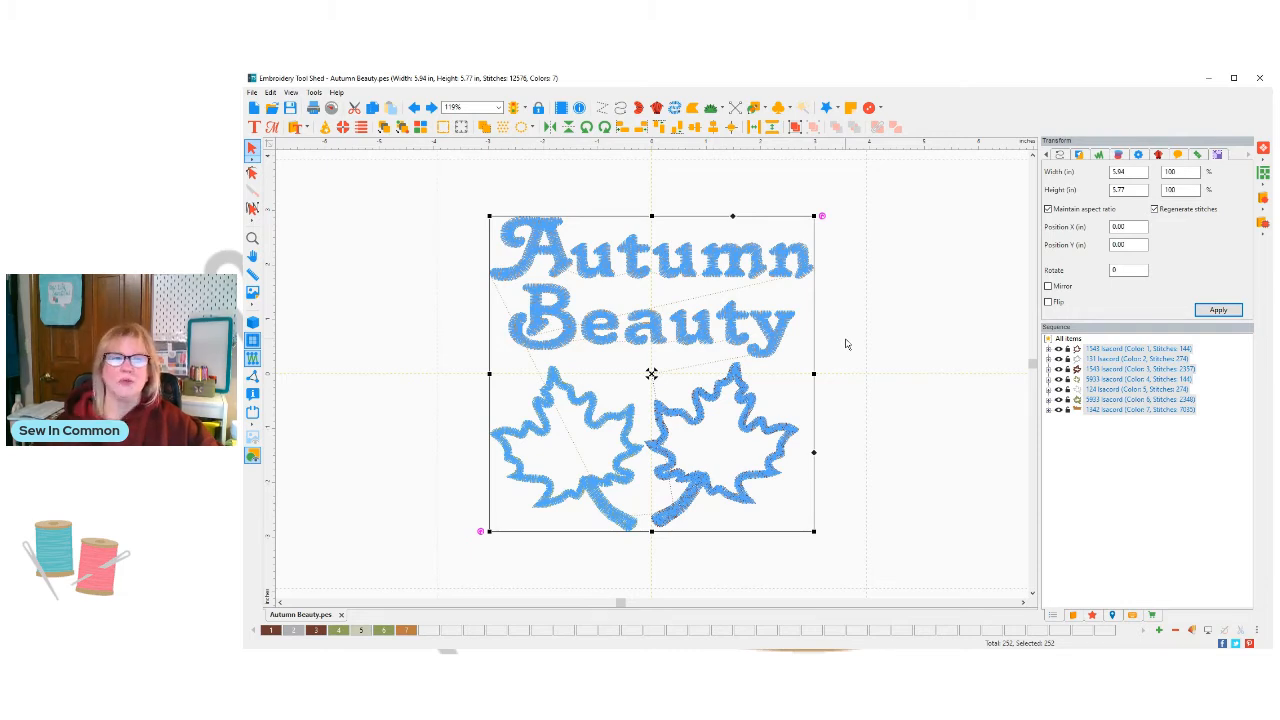
left_click(413, 108)
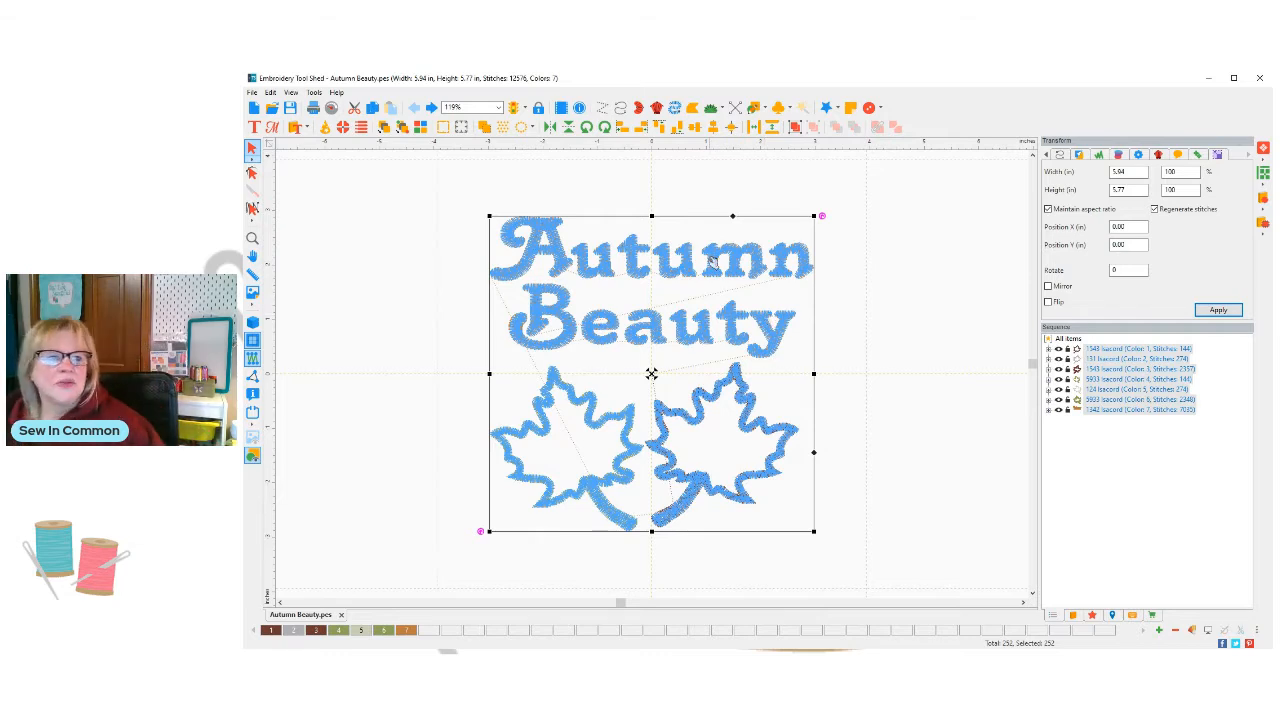
left_click(430, 108)
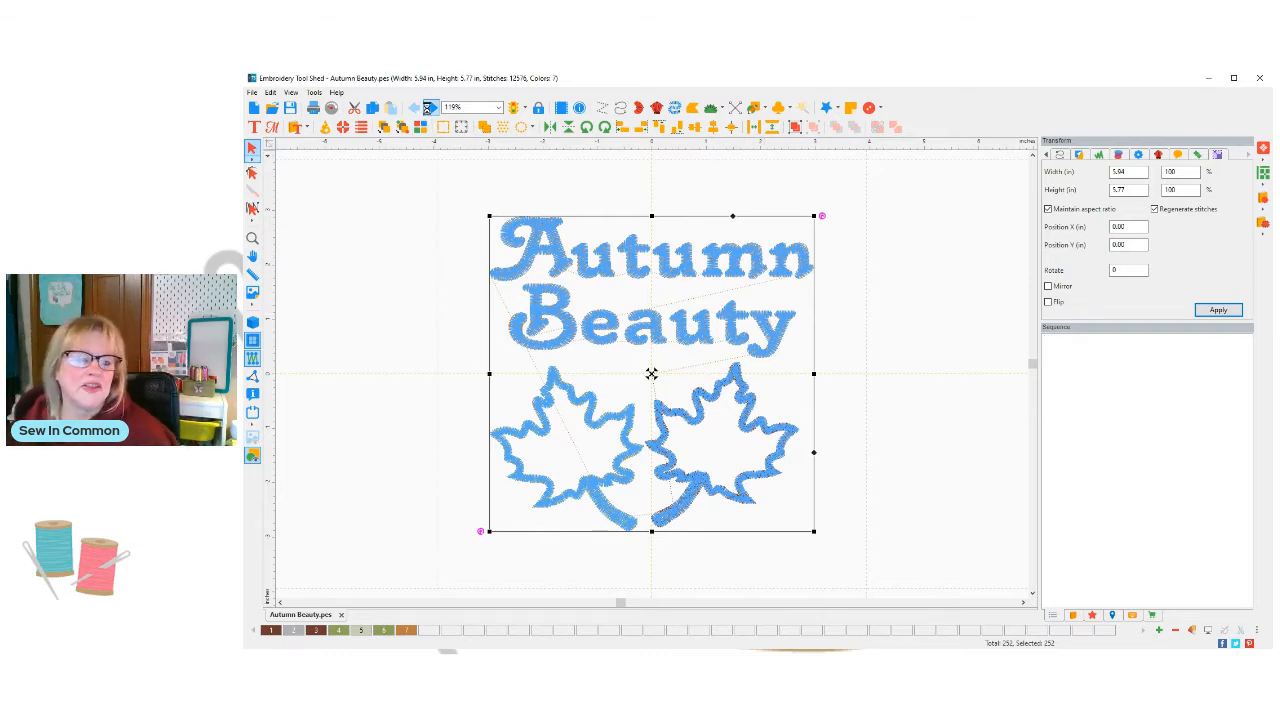
left_click(430, 108)
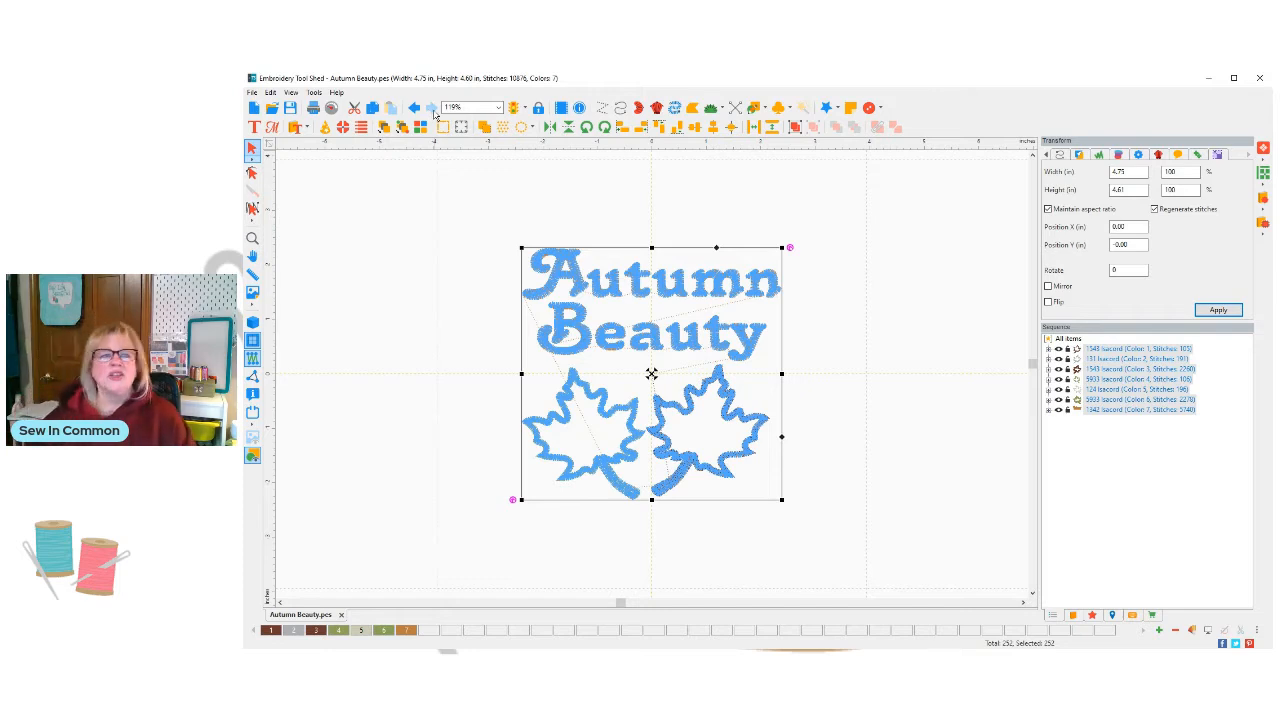
left_click(414, 107)
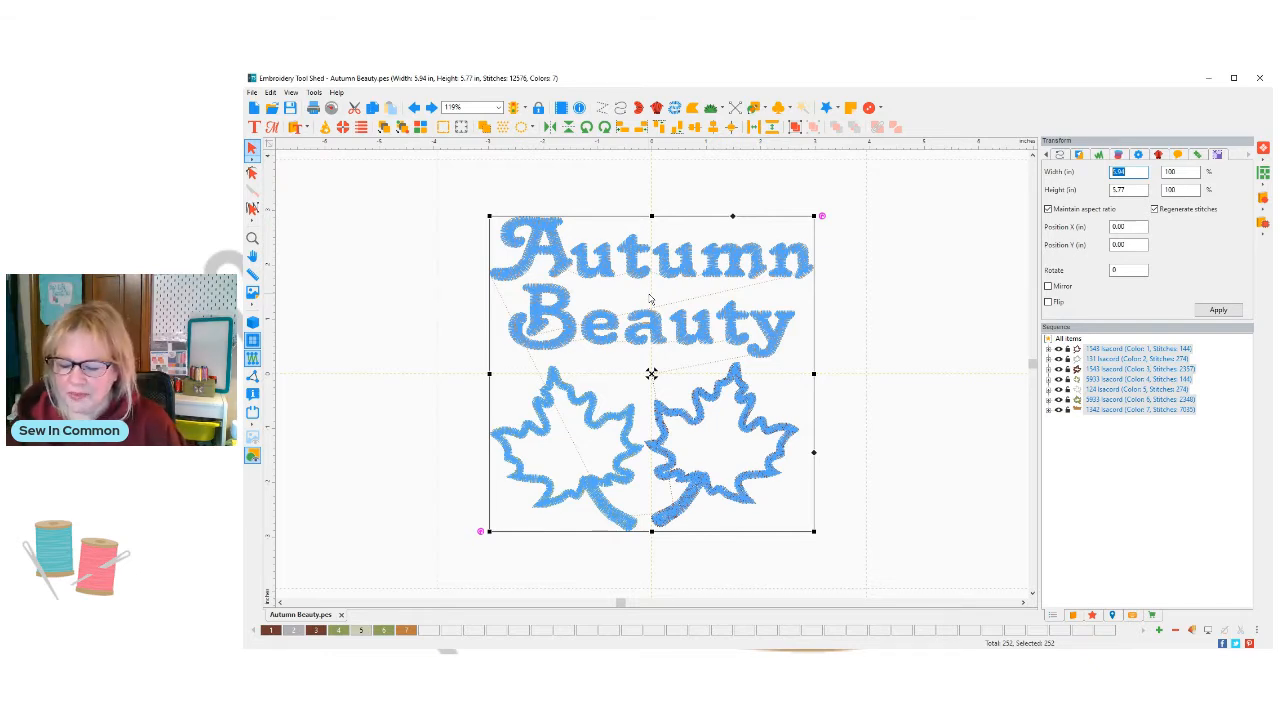
Try resizing the whole design to 3.85 by 3.74 inches with aspect ratio maintained and stitches regenerated, and undo the resizing.
type("3.7")
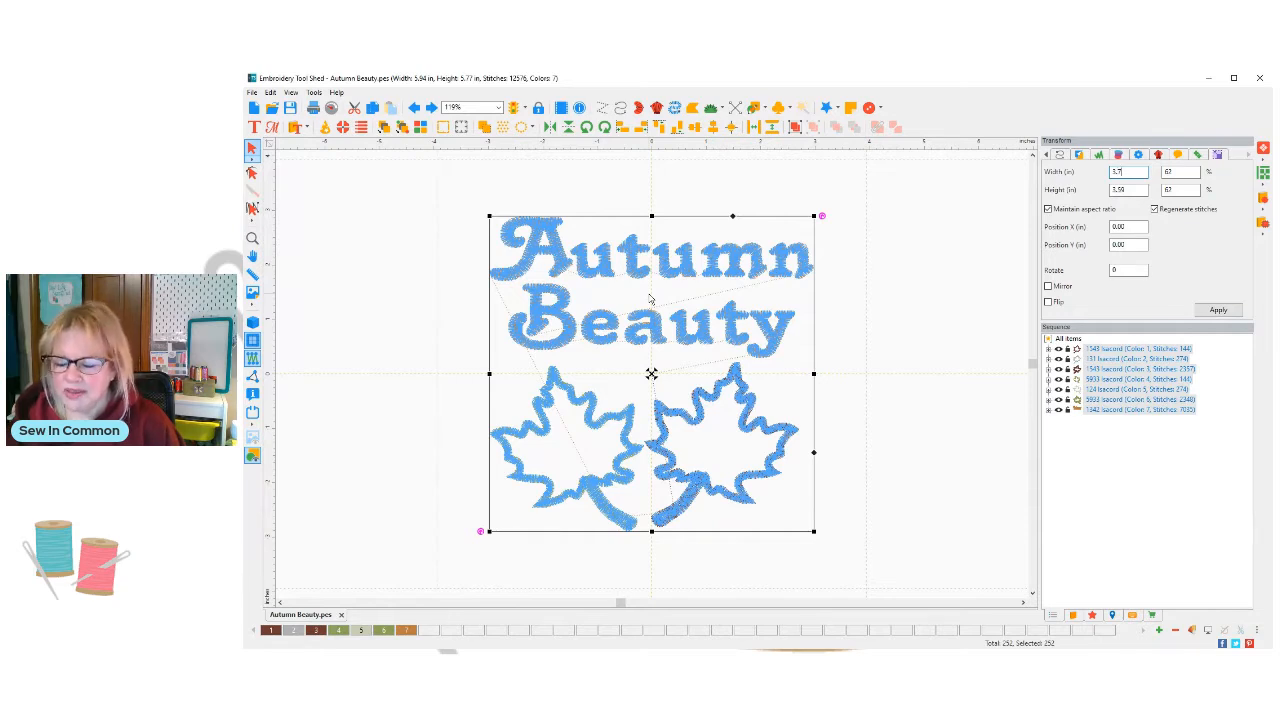
key("BackSpace")
key("BackSpace")
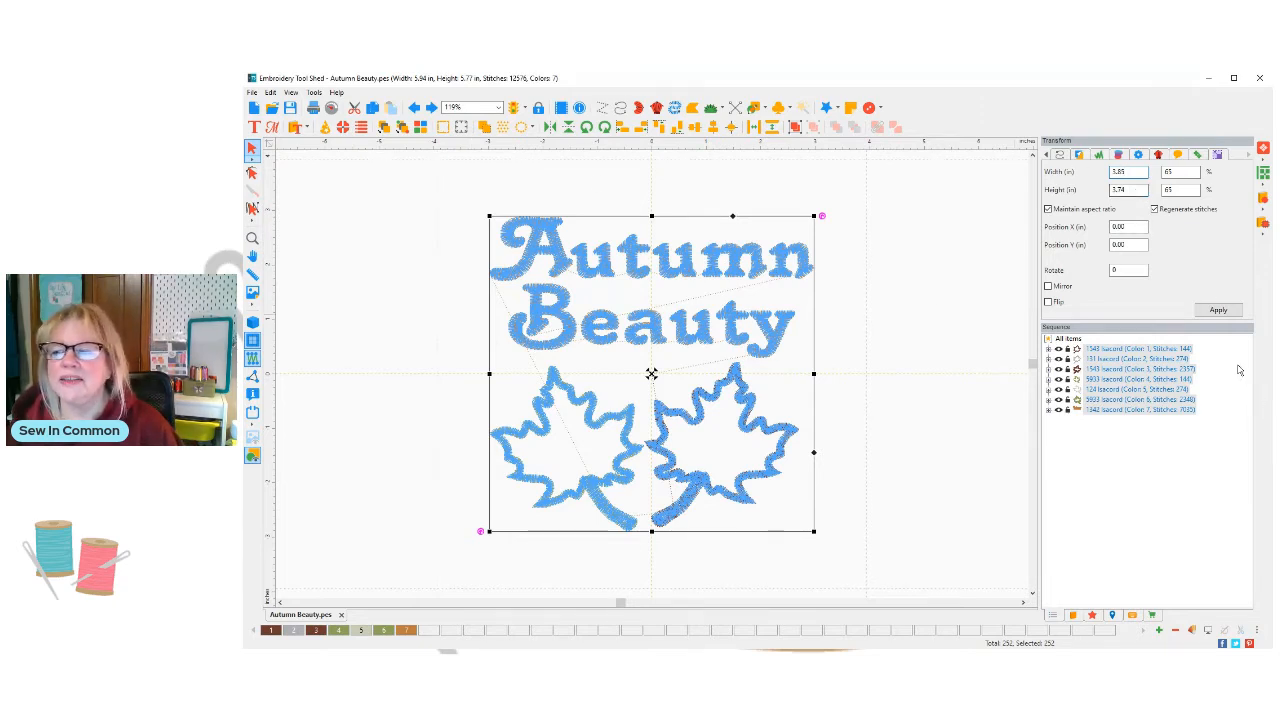
left_click(1212, 310)
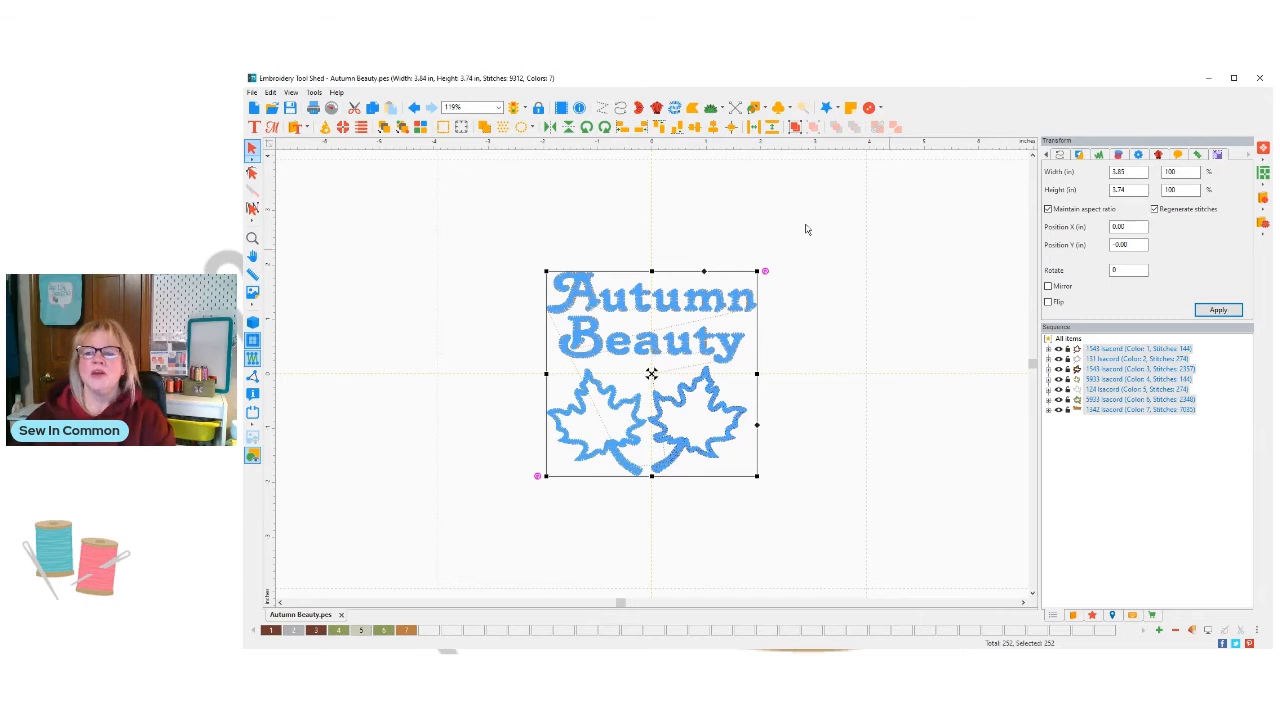
left_click(412, 108)
left_click(414, 108)
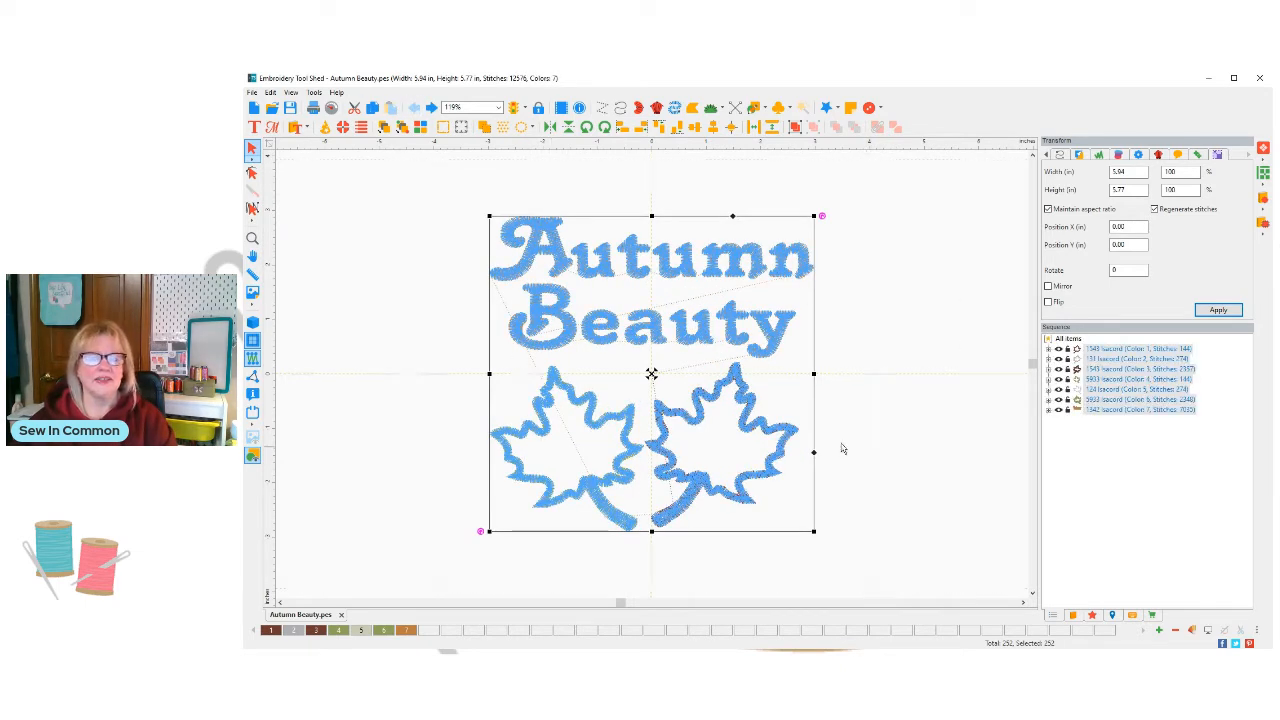
Select only the two maple leaves below the lettering and display their Transform settings.
left_click(875, 342)
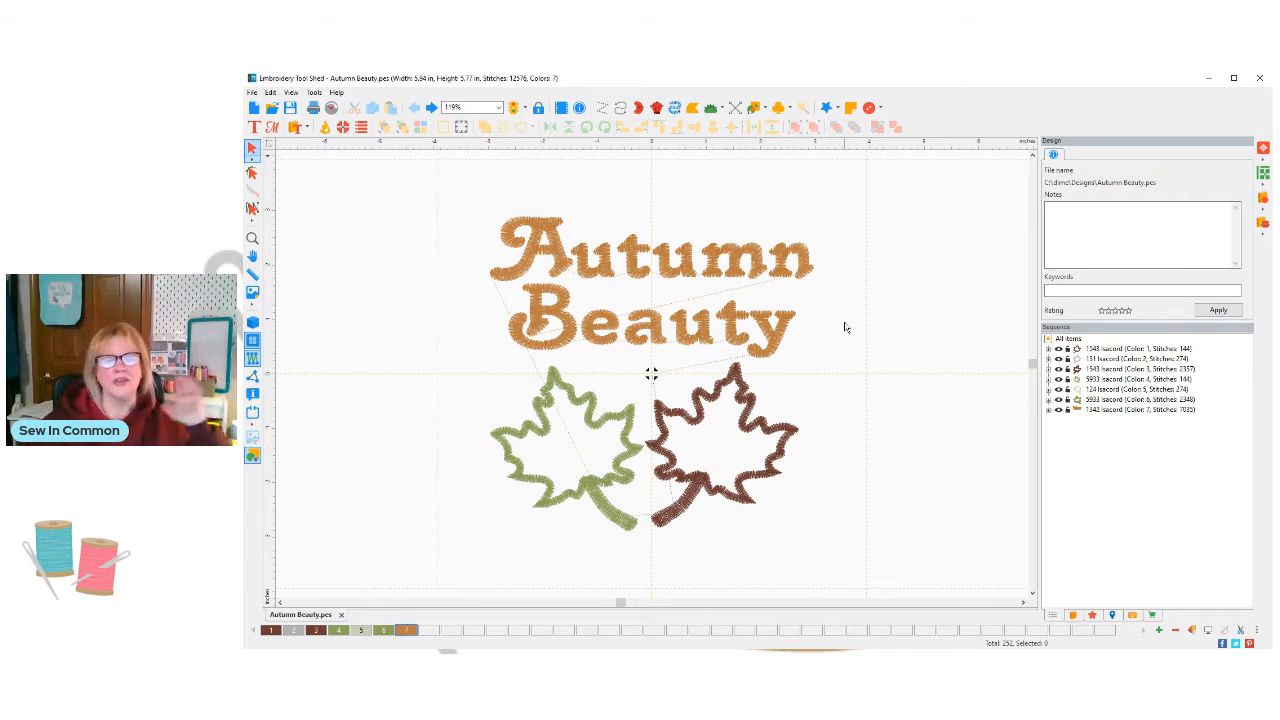
scroll(848, 327, "up", 1)
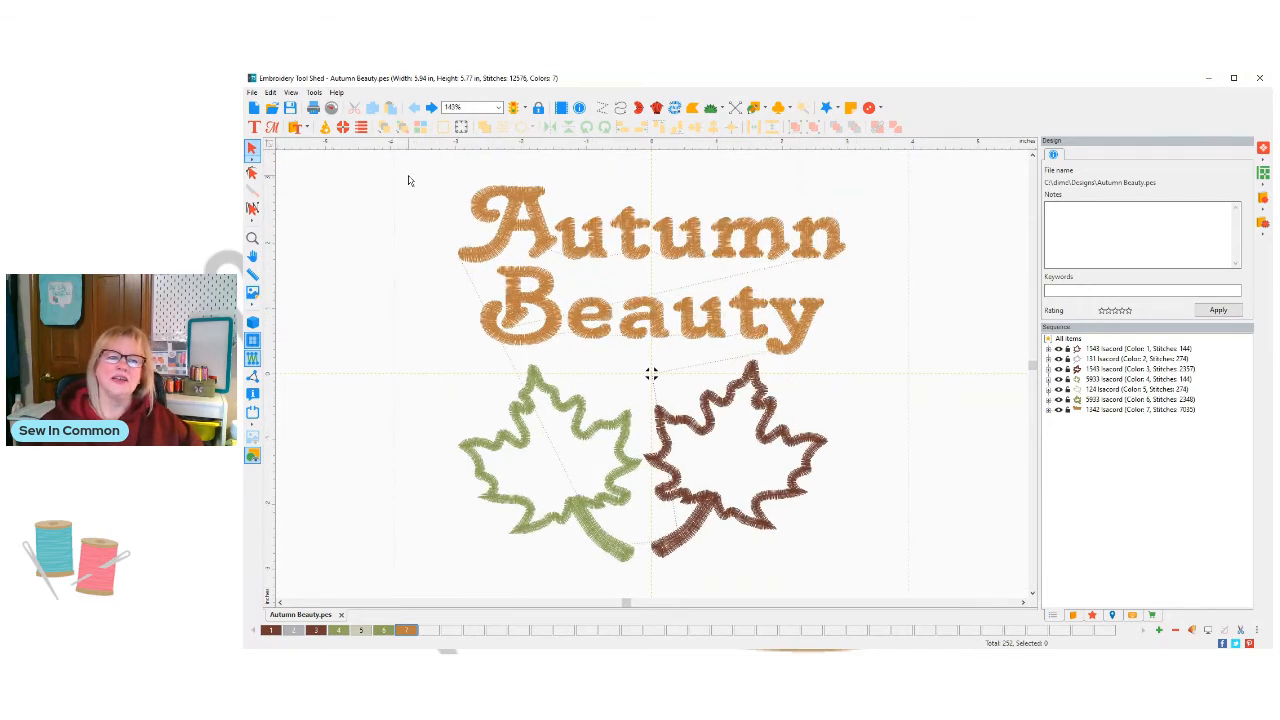
left_click_drag(408, 180, 945, 602)
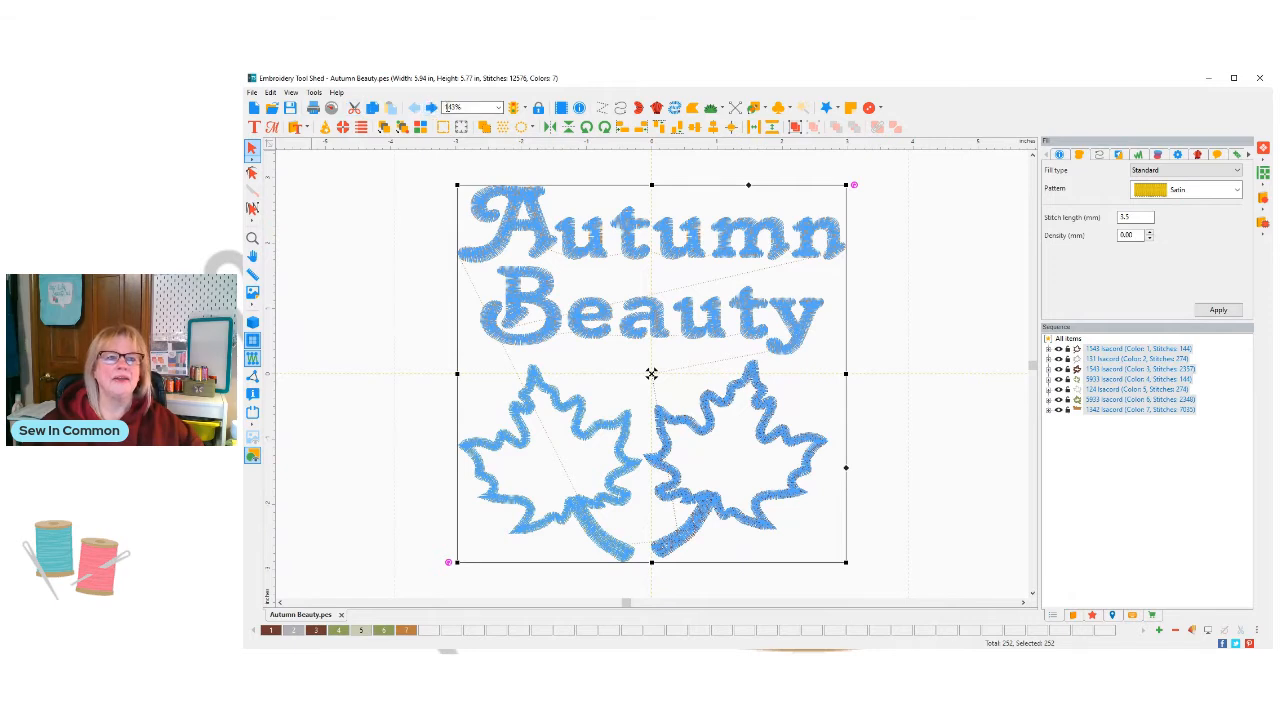
left_click(418, 262)
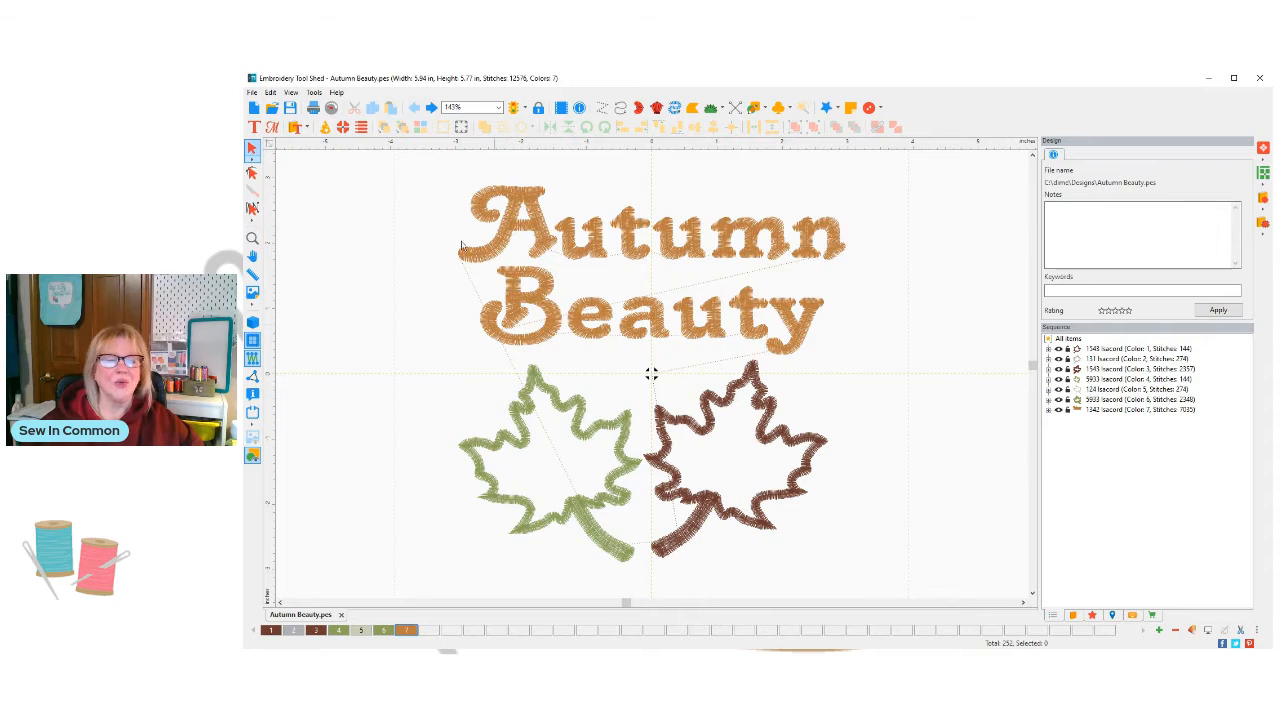
left_click_drag(447, 359, 886, 576)
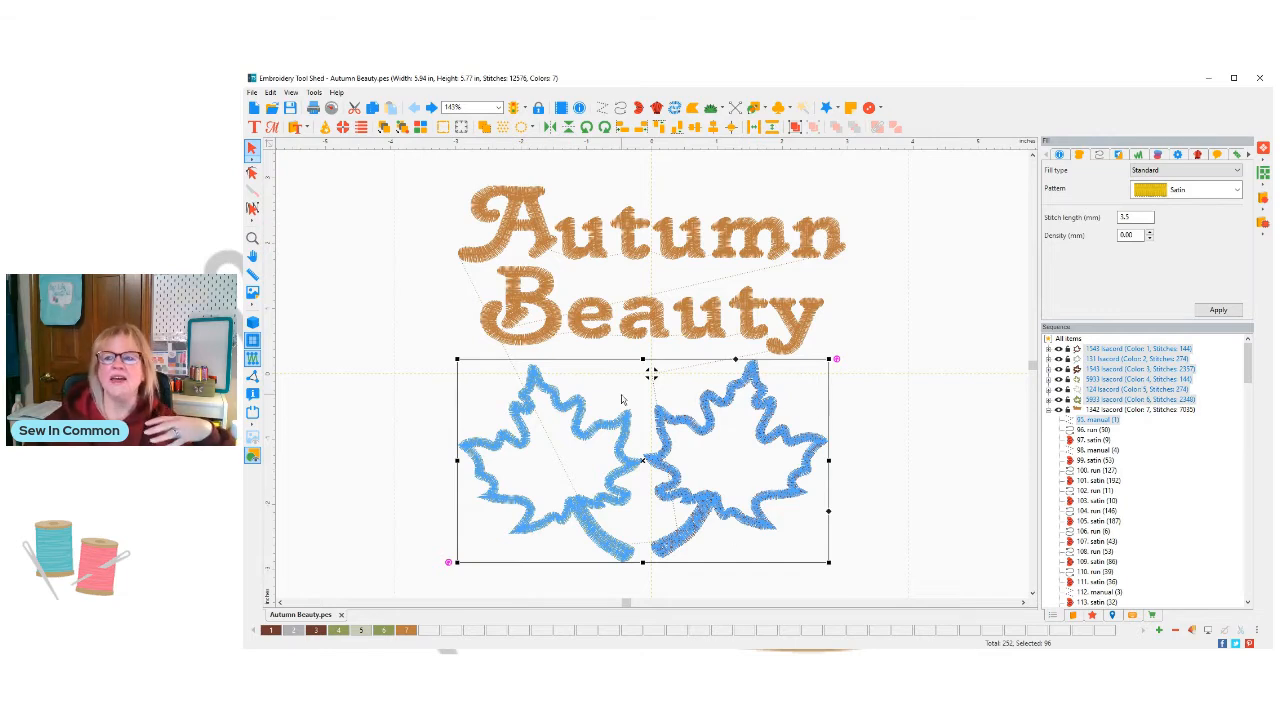
left_click(1247, 155)
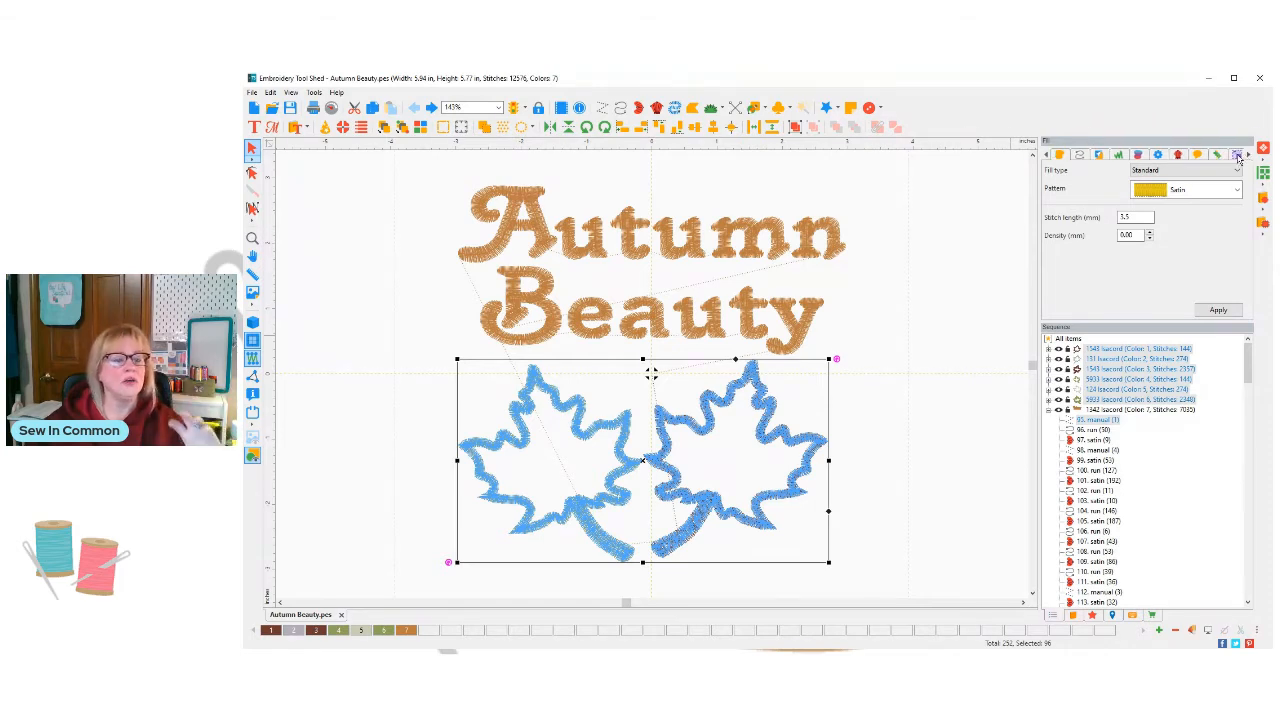
left_click(1237, 156)
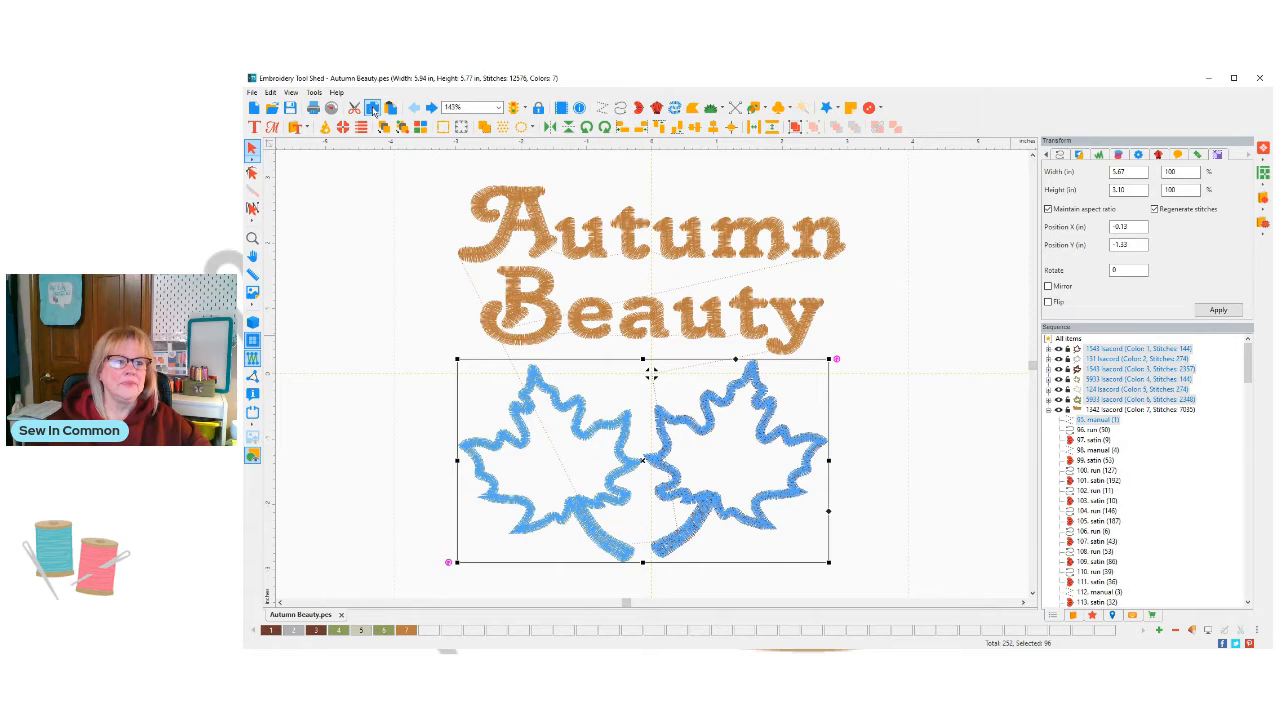
Copy the two selected leaves and paste them into a new blank design.
left_click(252, 92)
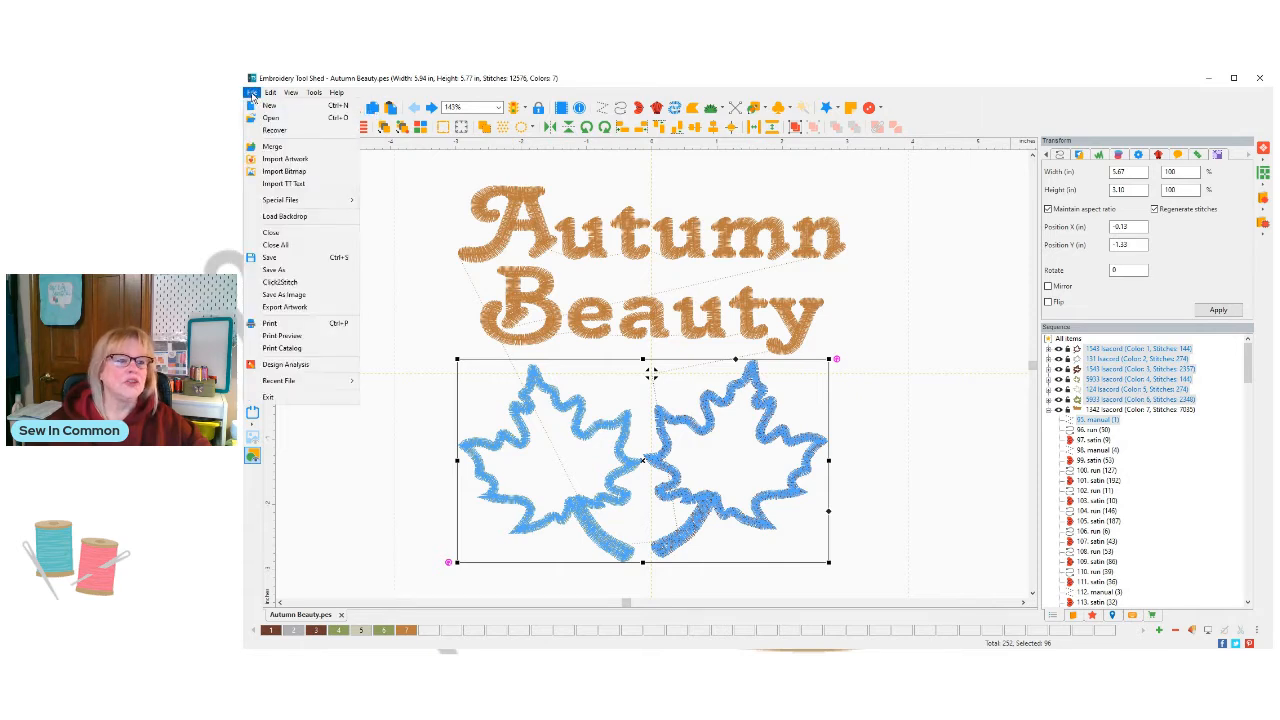
left_click(262, 106)
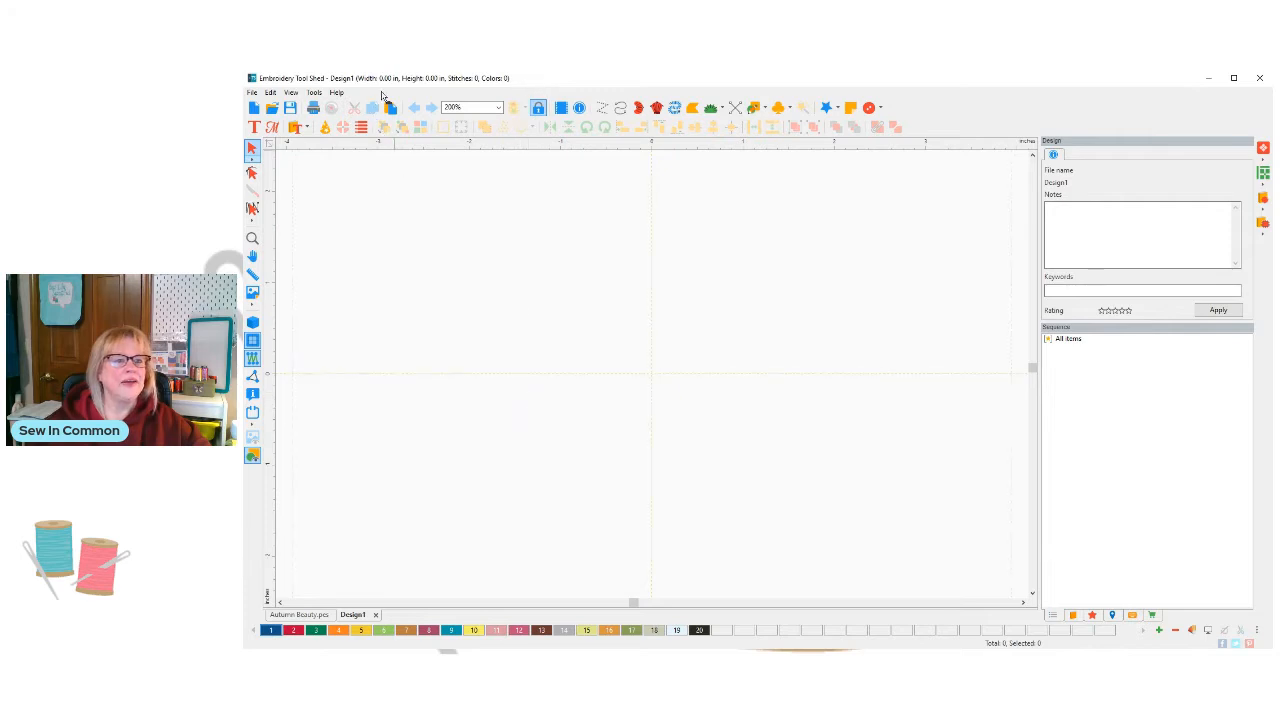
left_click(389, 107)
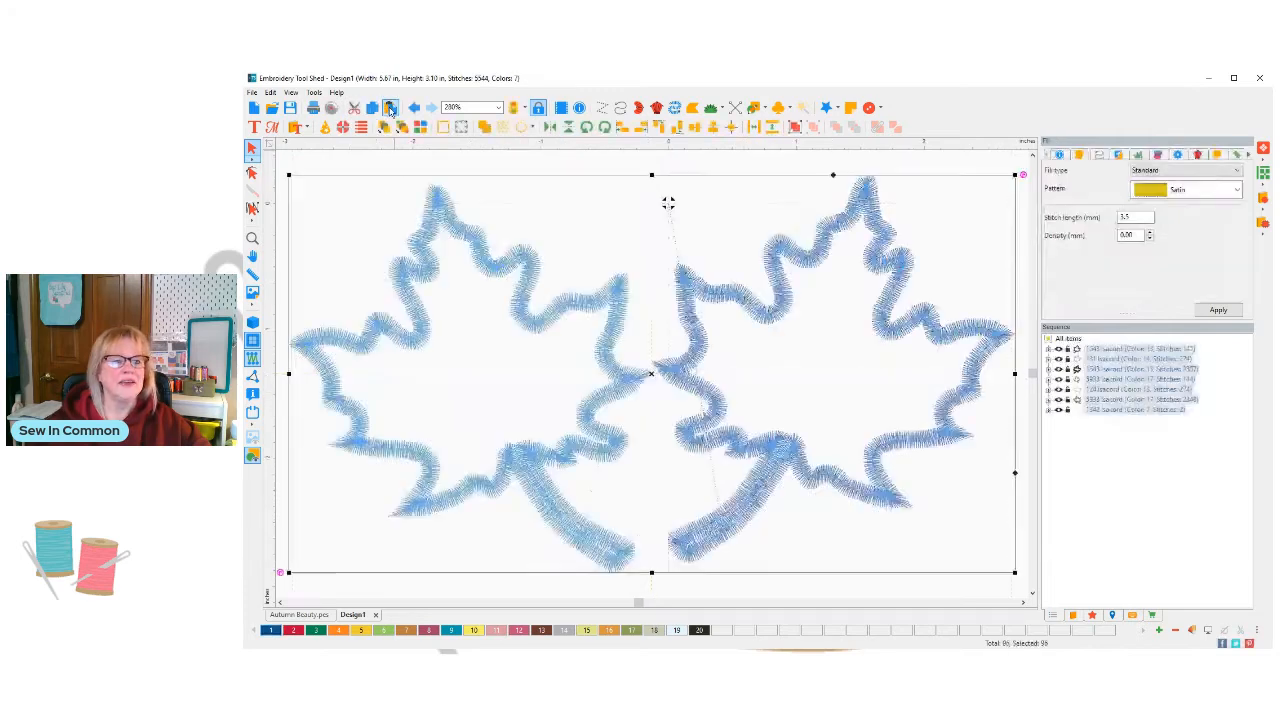
scroll(961, 494, "down", 1)
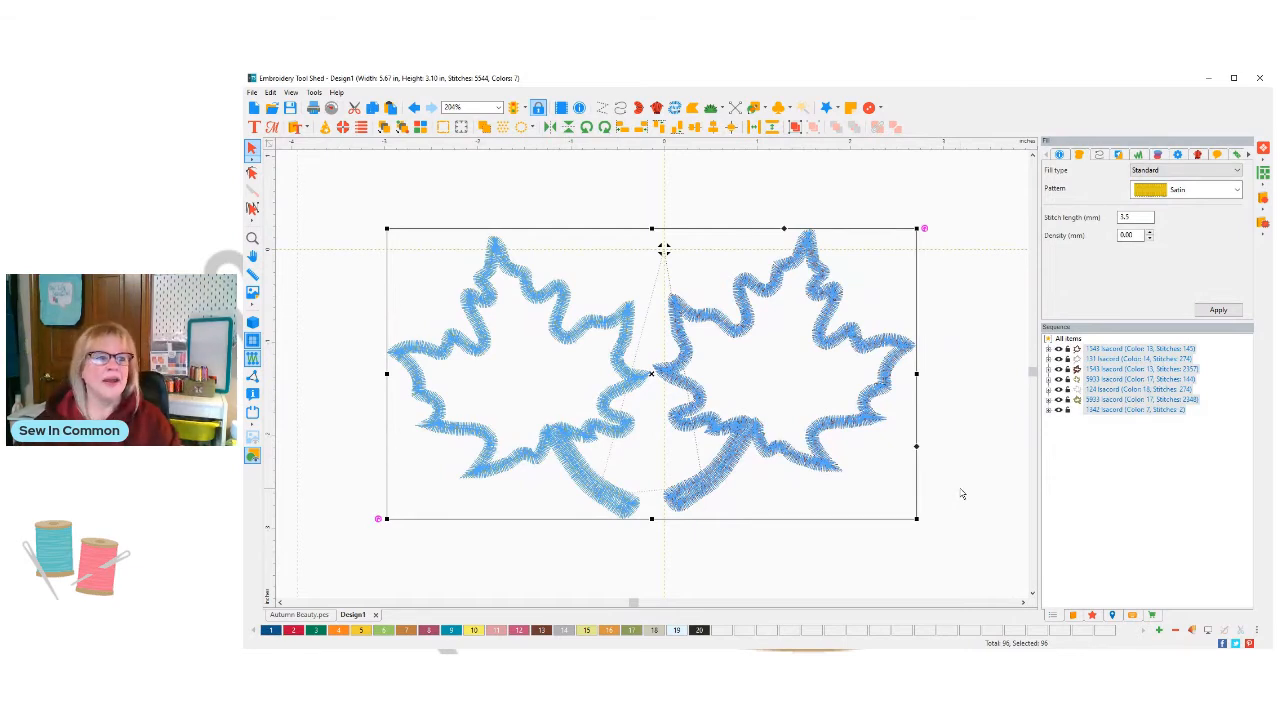
Compare the original design with the new leaf design, and display the Transform settings of the copied leaves.
left_click(298, 614)
left_click(372, 447)
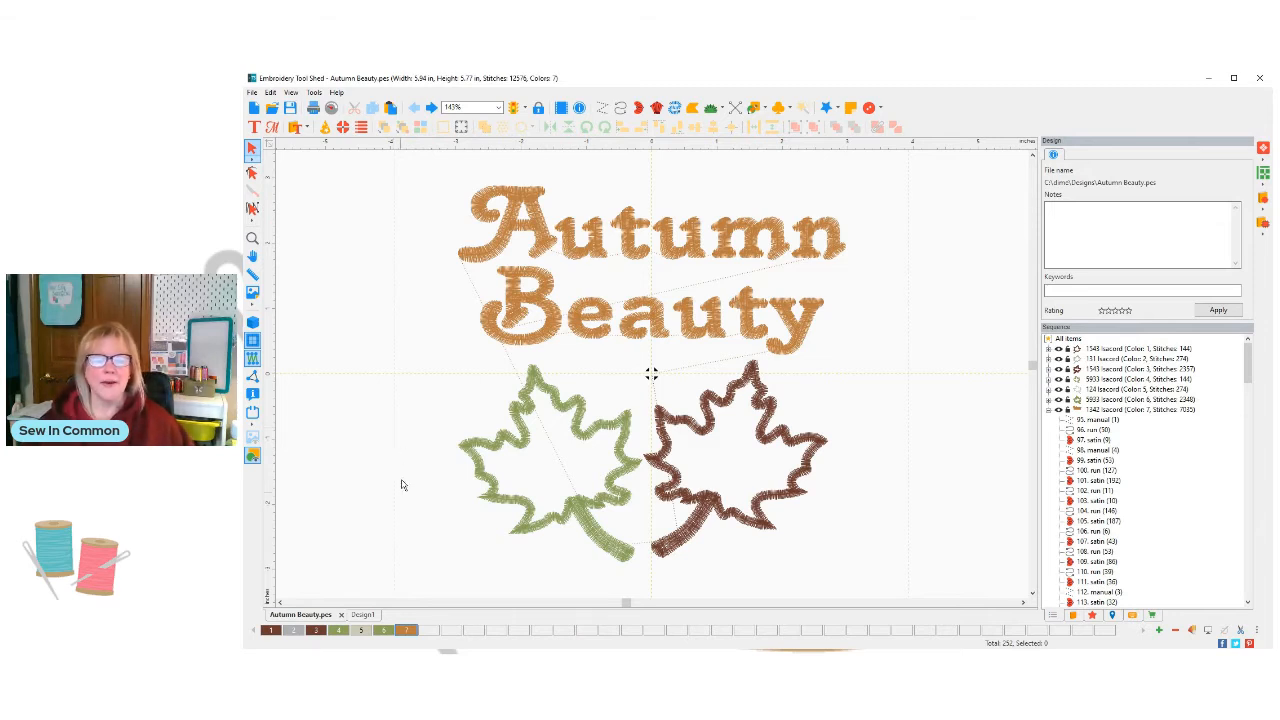
left_click(362, 614)
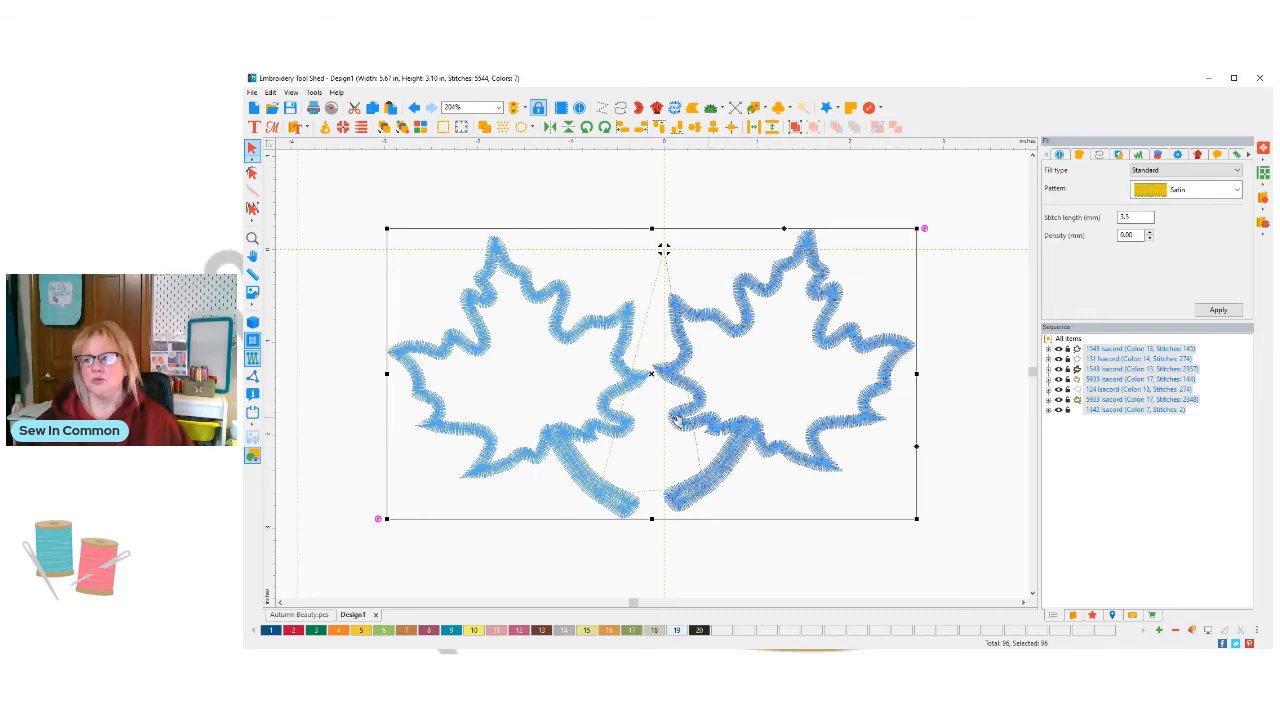
left_click(1249, 155)
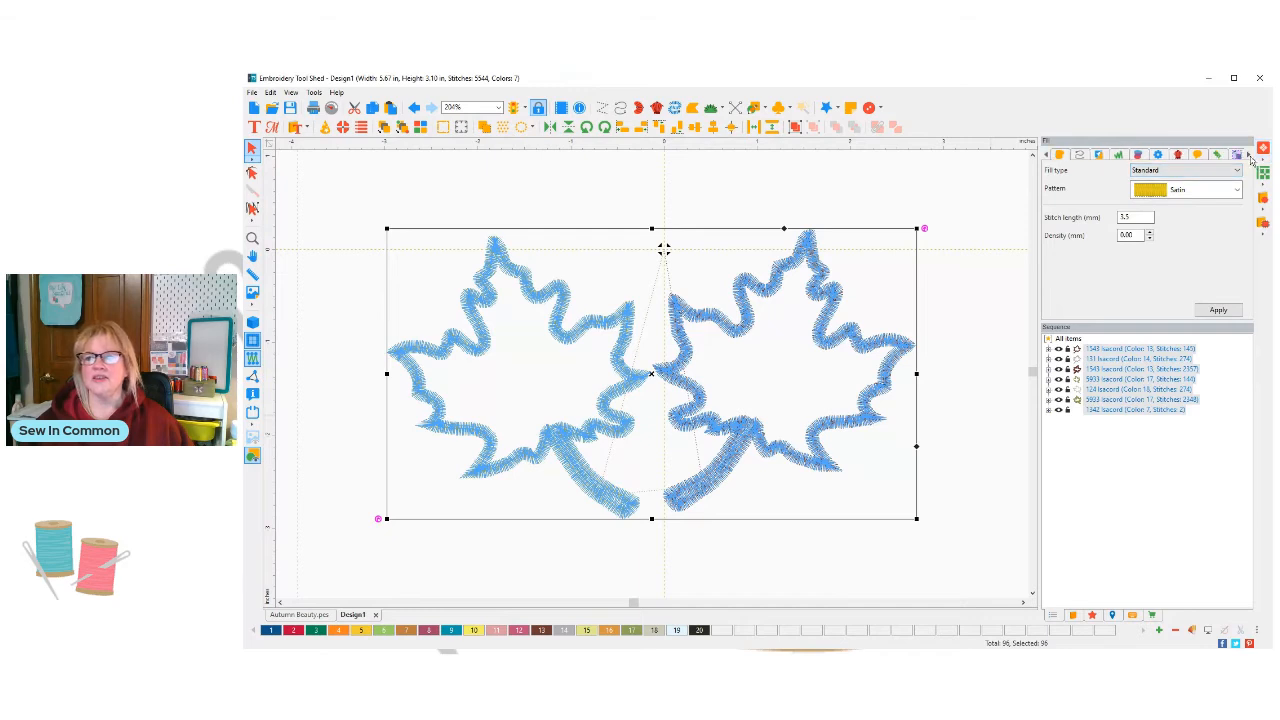
left_click(1230, 156)
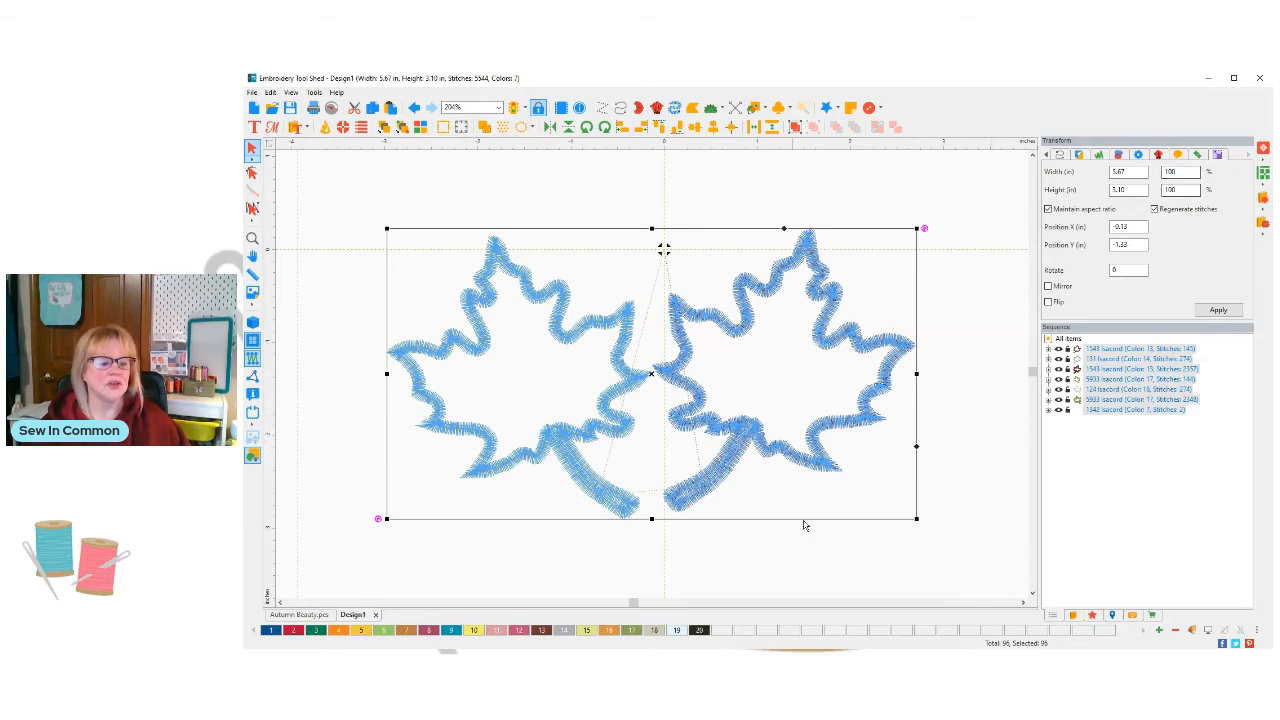
Resize the entire Autumn Beauty design to a width of 3.8 inches, maintaining the aspect ratio and regenerating the stitches.
left_click(301, 617)
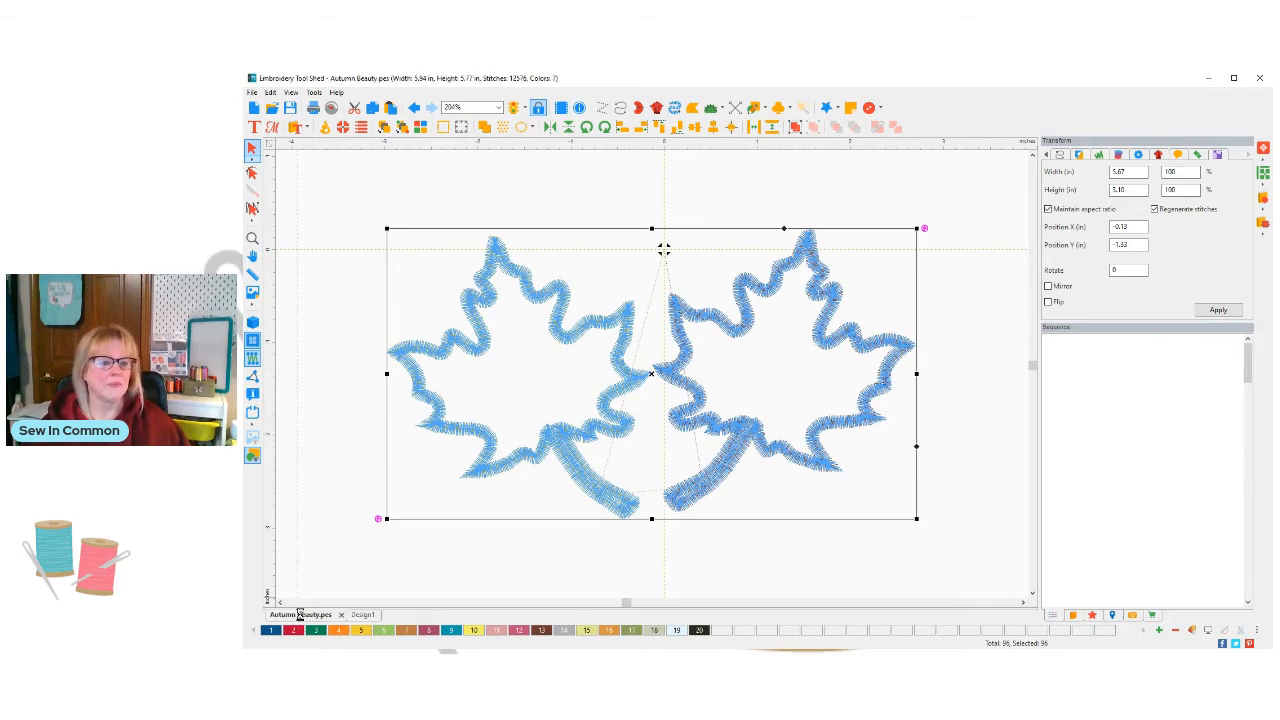
left_click_drag(385, 170, 922, 588)
left_click(1249, 155)
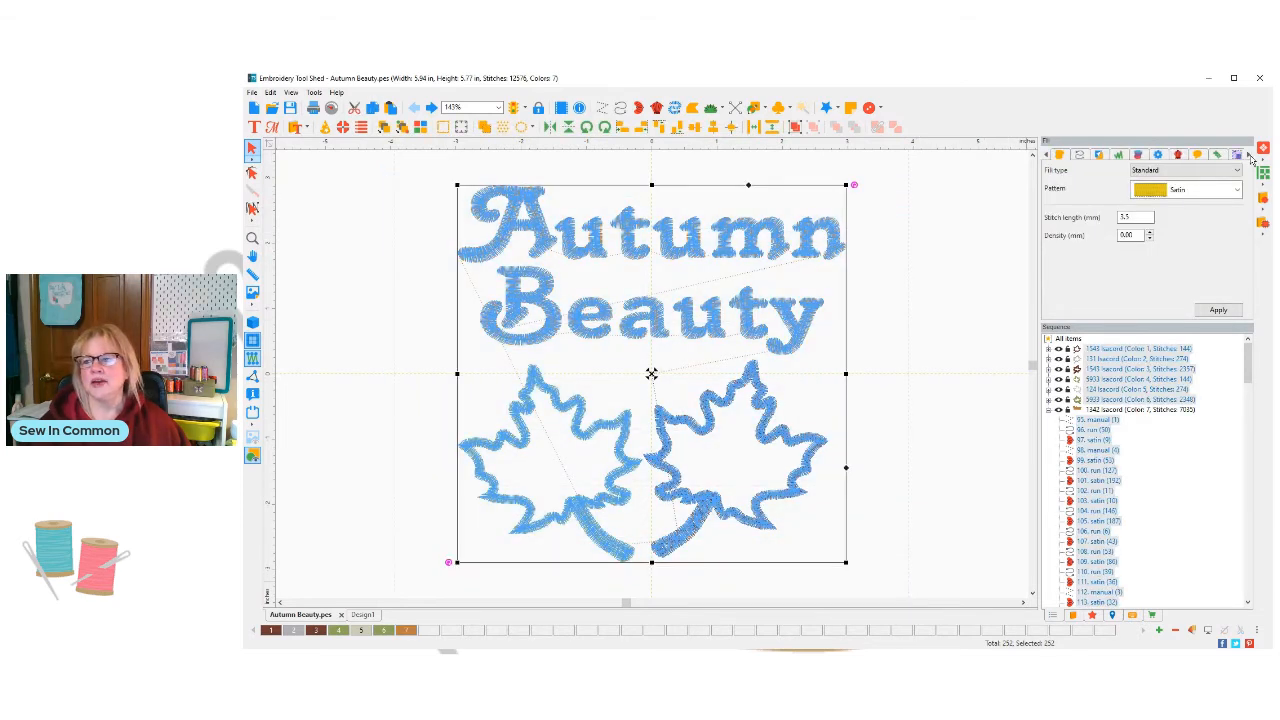
left_click(1237, 155)
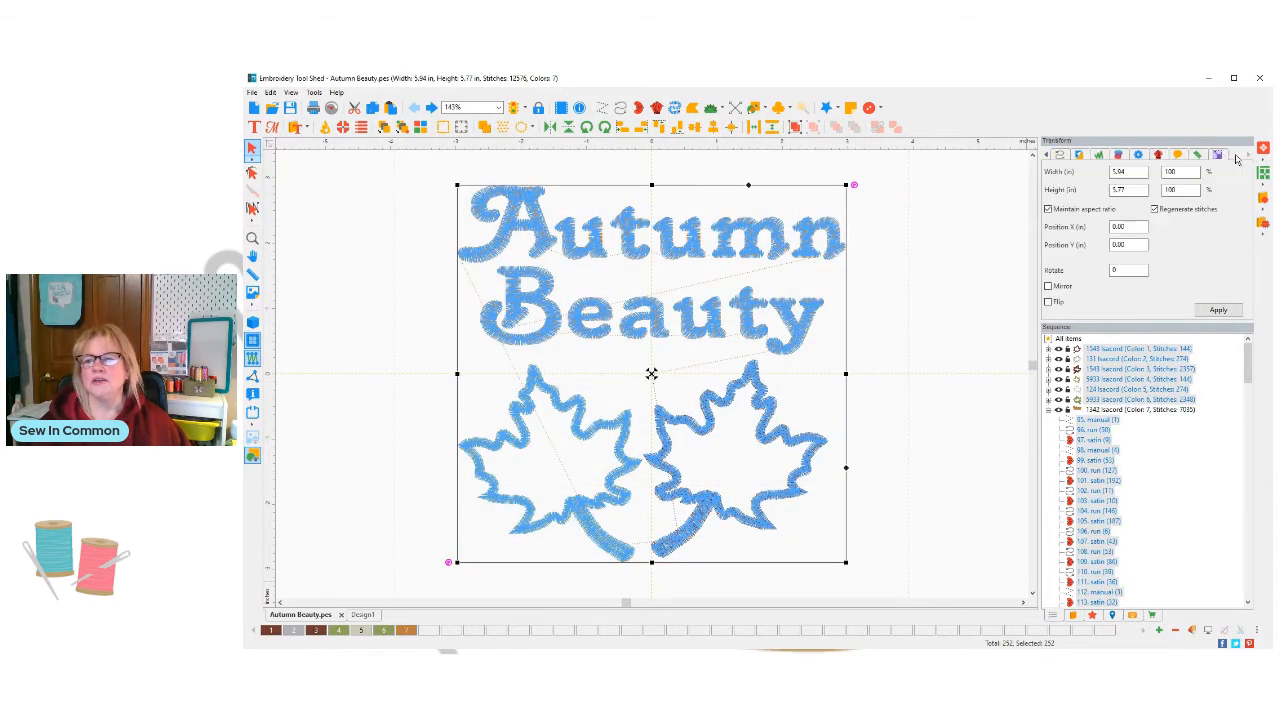
double_click(1128, 171)
type("3.8")
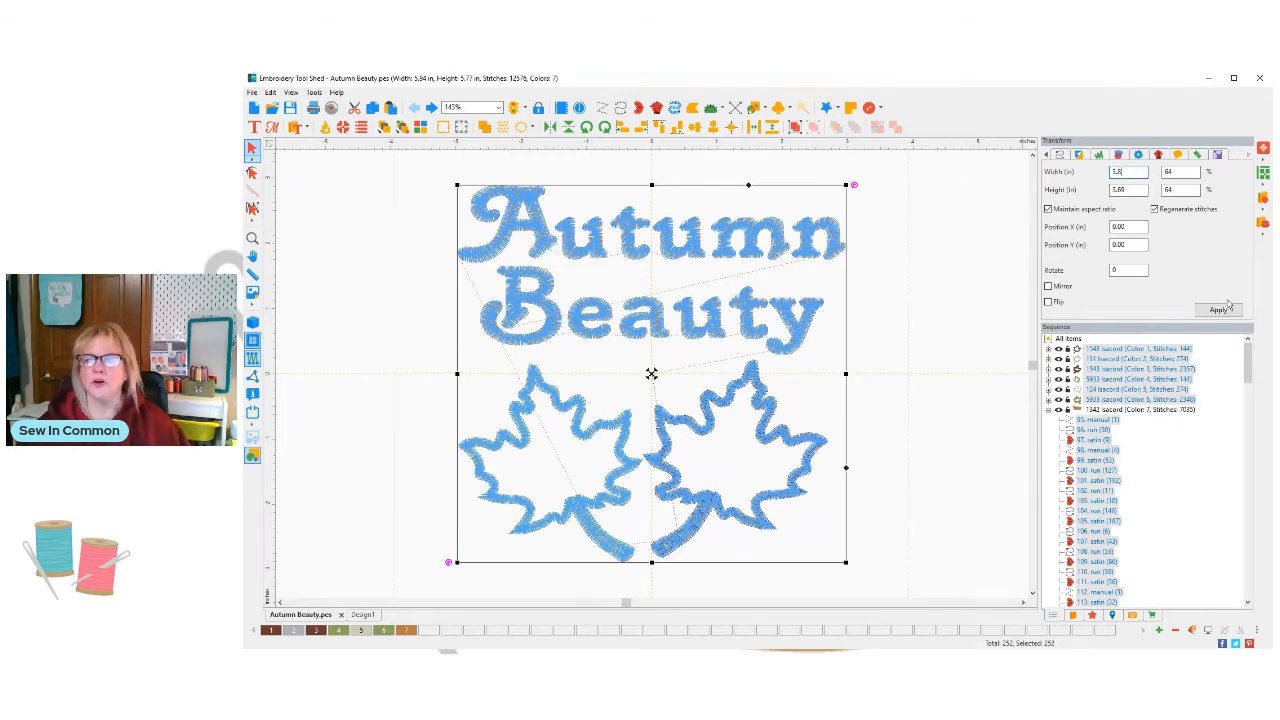
left_click(1217, 311)
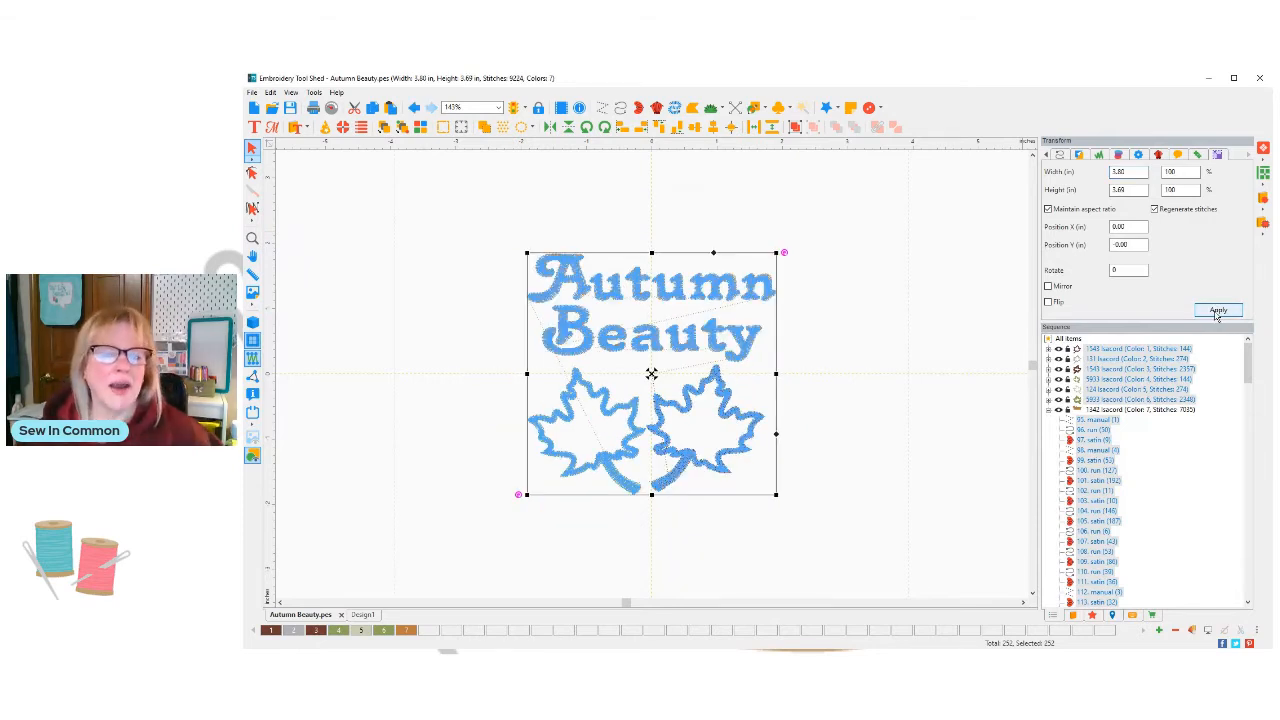
Save the resized design as a copy named Autumn Beauty 4x4 in the Baby Lock/Brother/Bernina (PES v6) format.
left_click(251, 93)
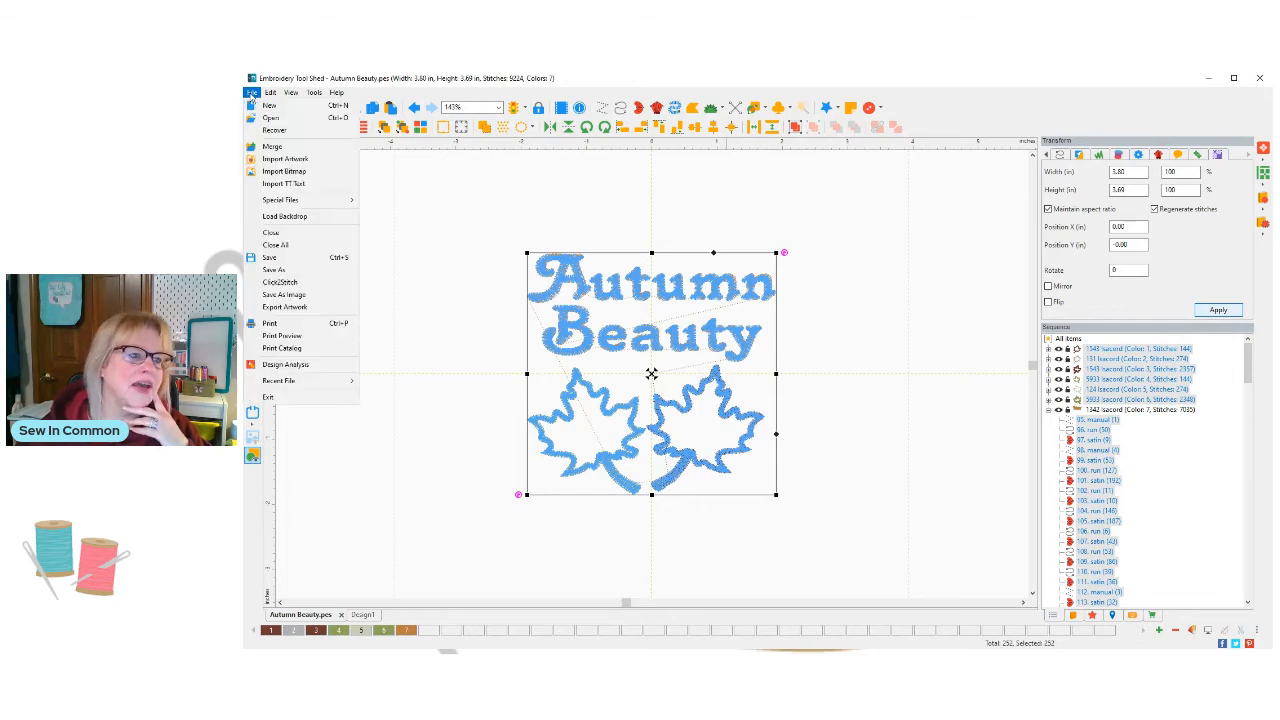
left_click(296, 271)
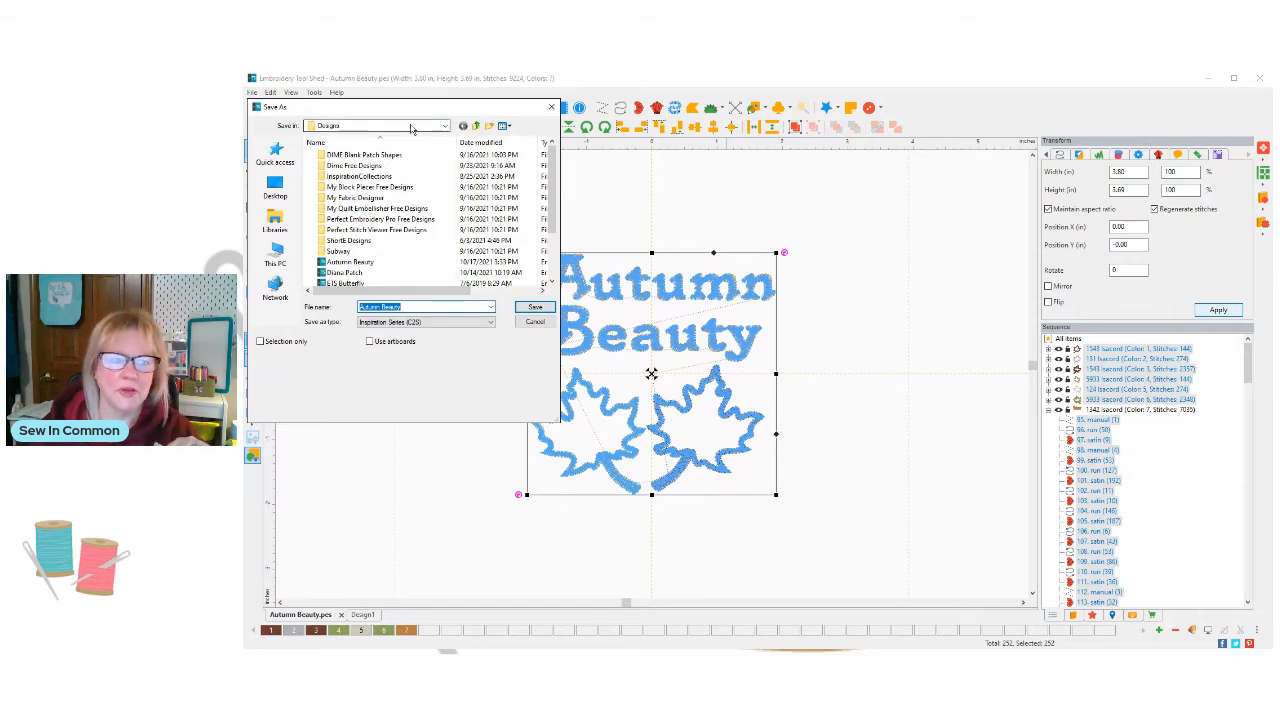
left_click(491, 323)
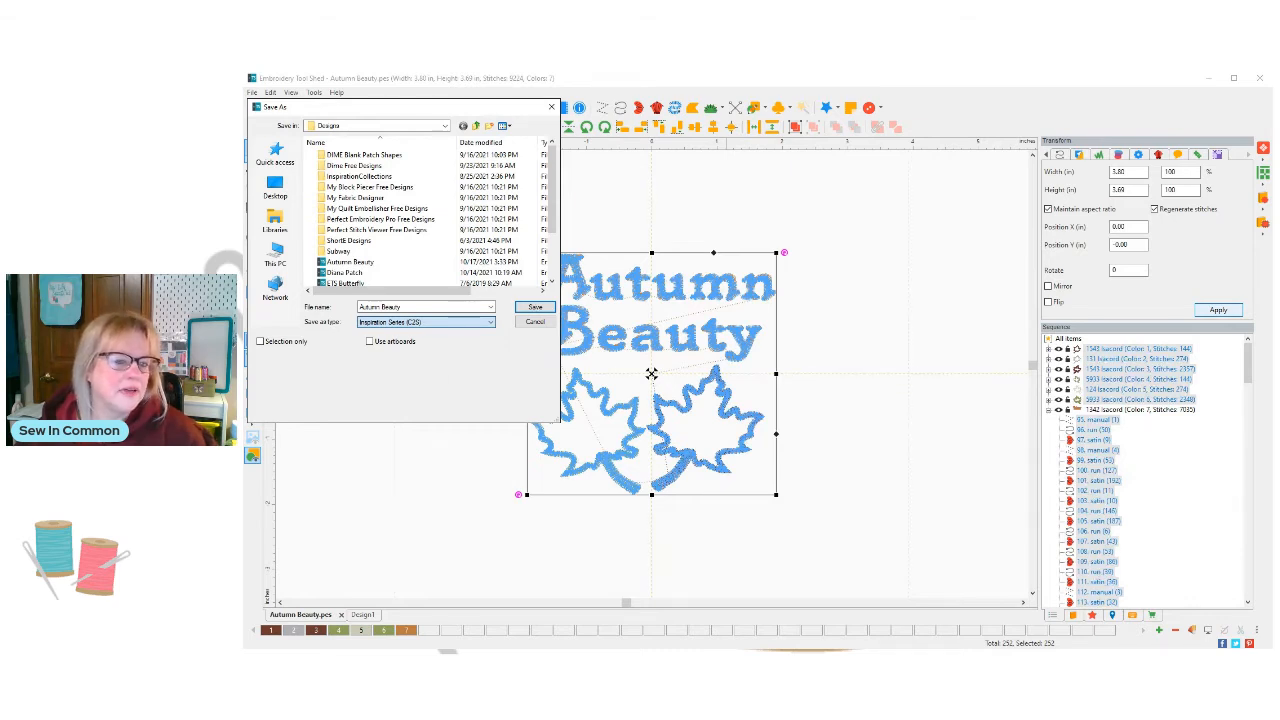
key("Down")
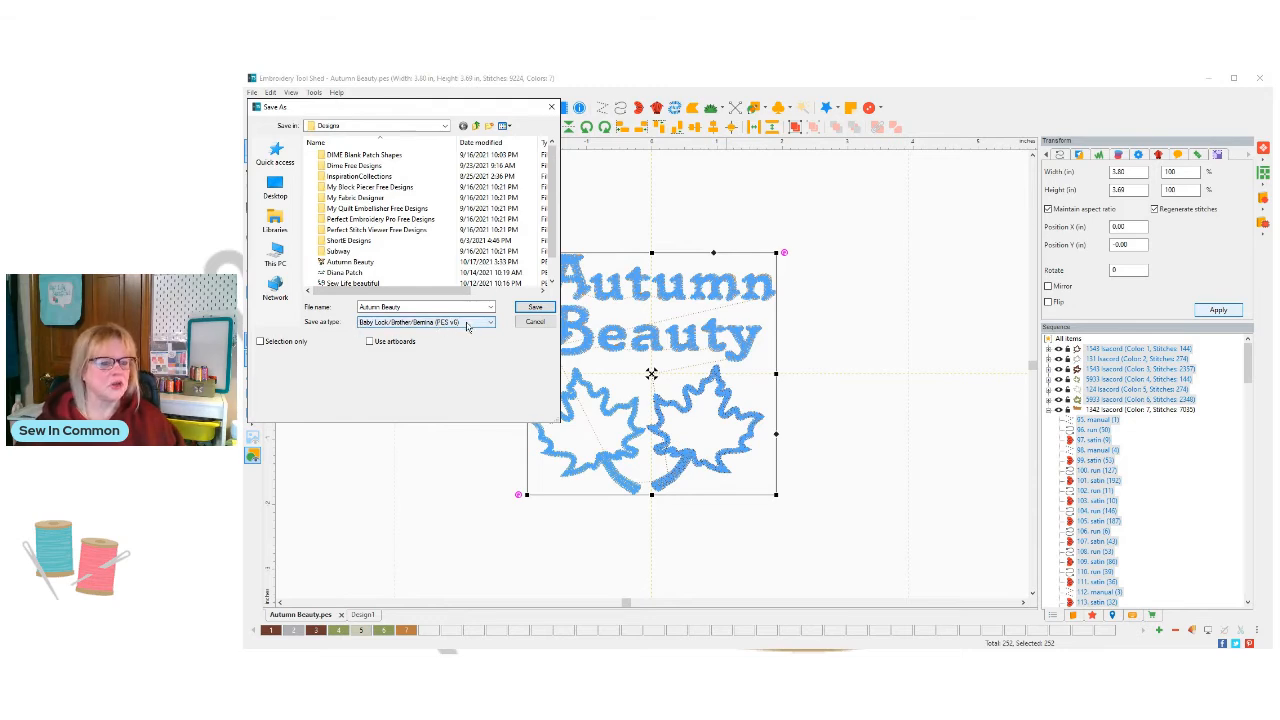
left_click(411, 306)
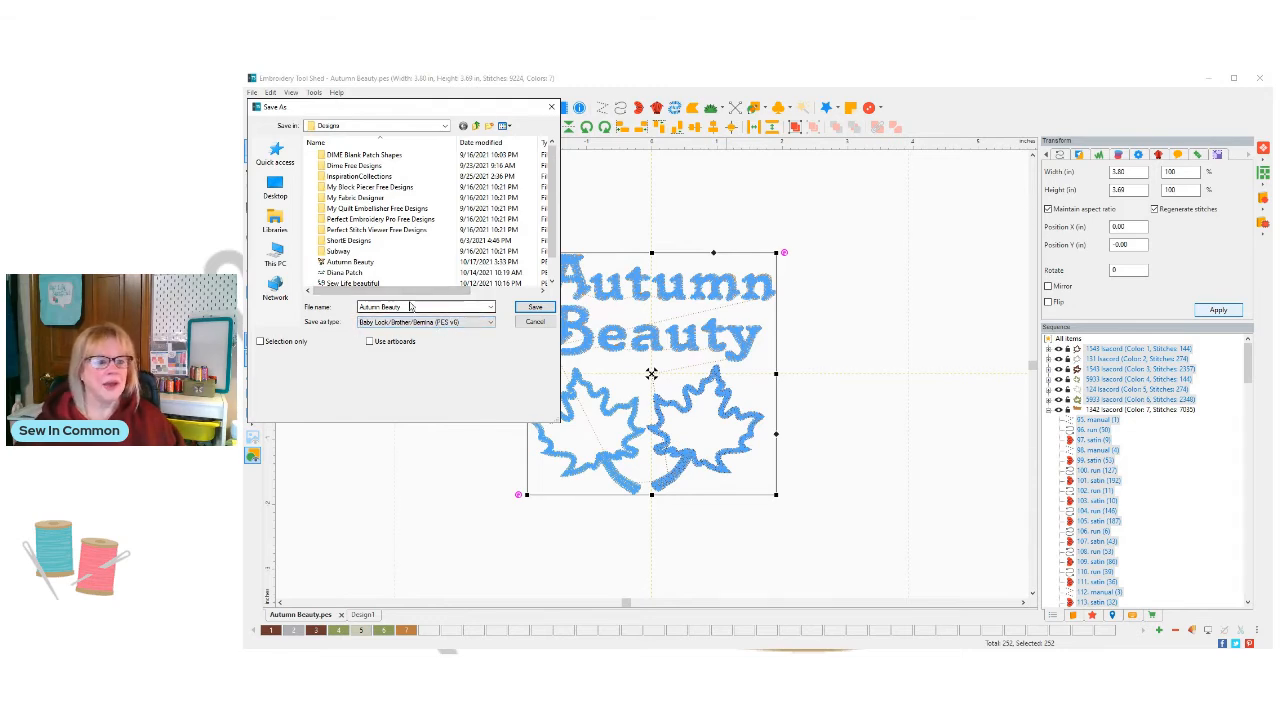
key("End")
type("4")
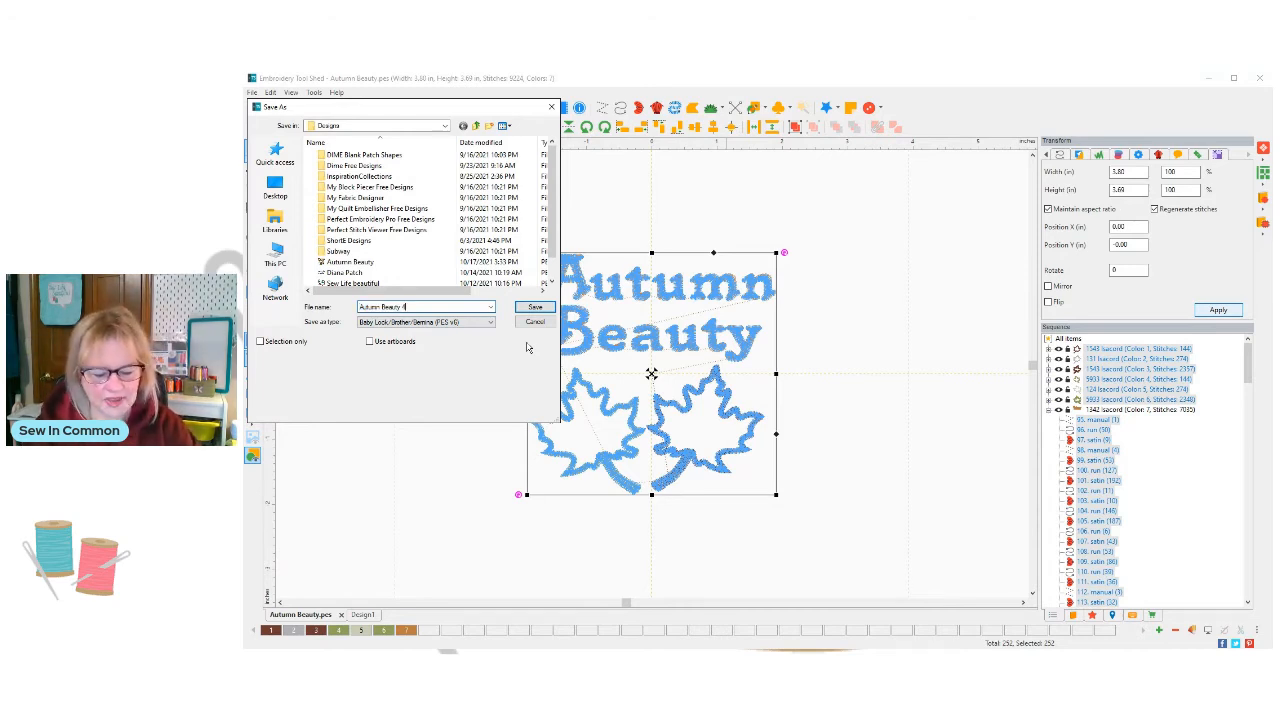
type("x4")
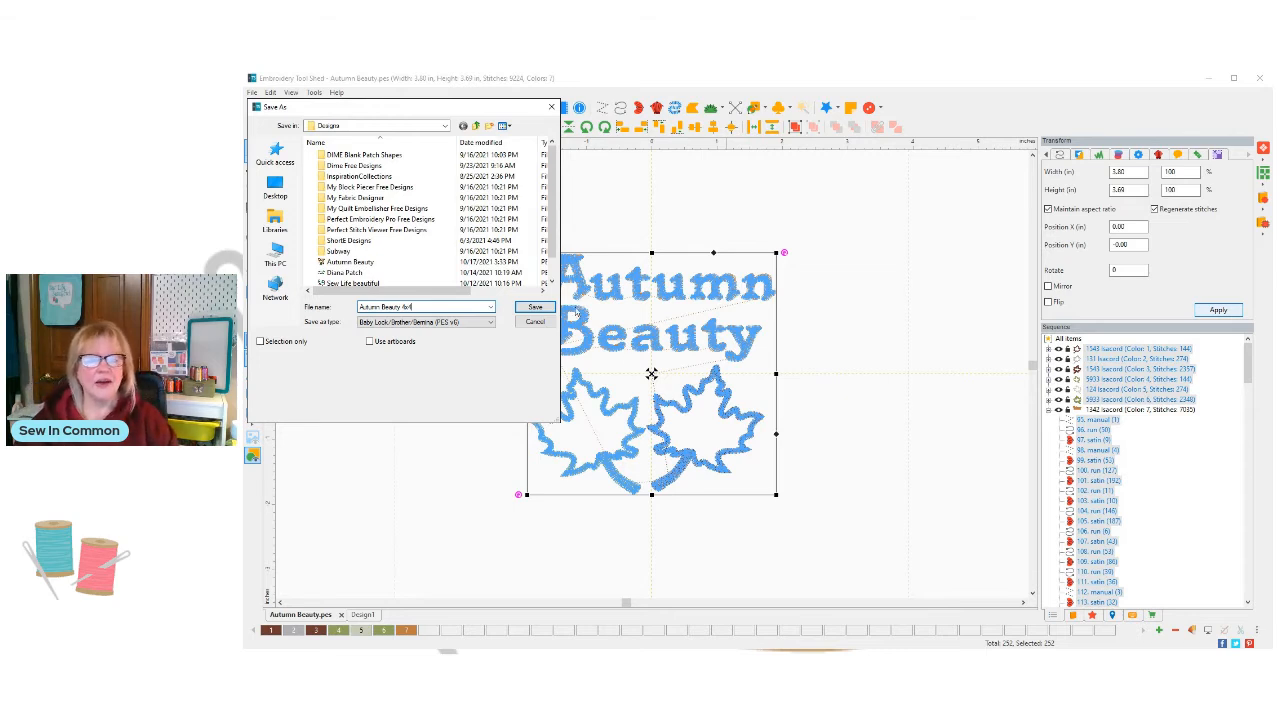
left_click(538, 307)
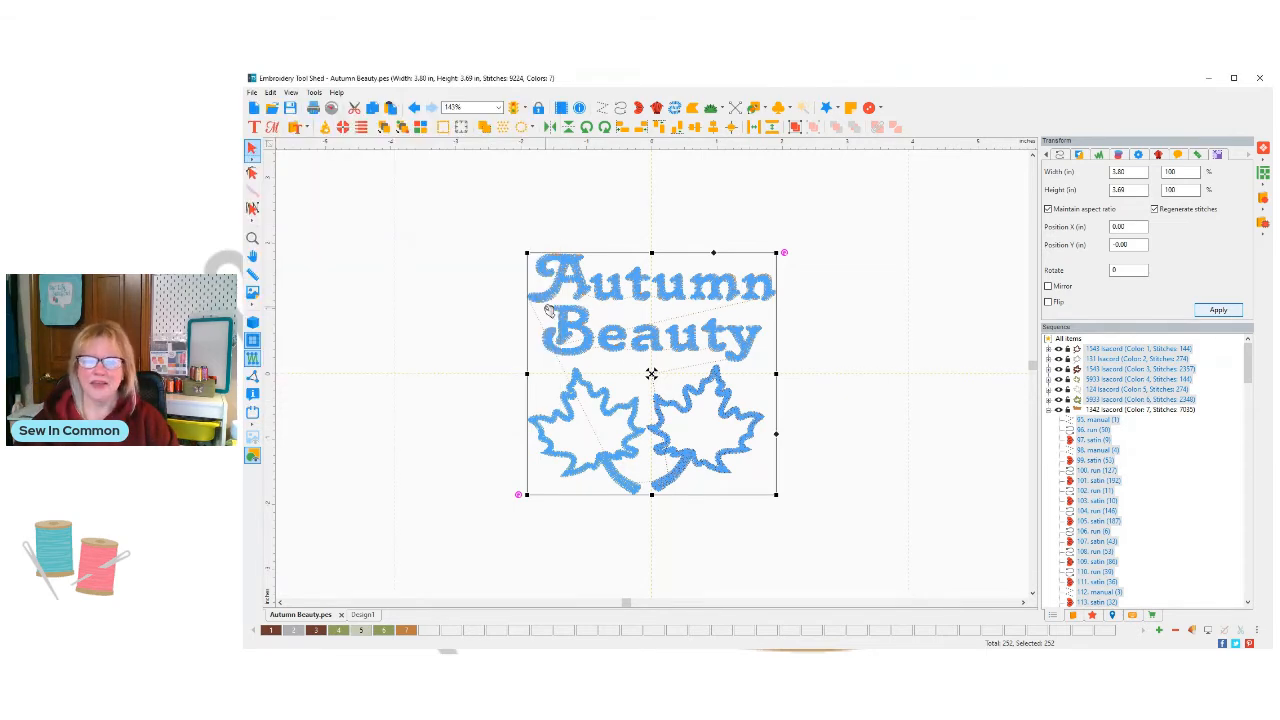